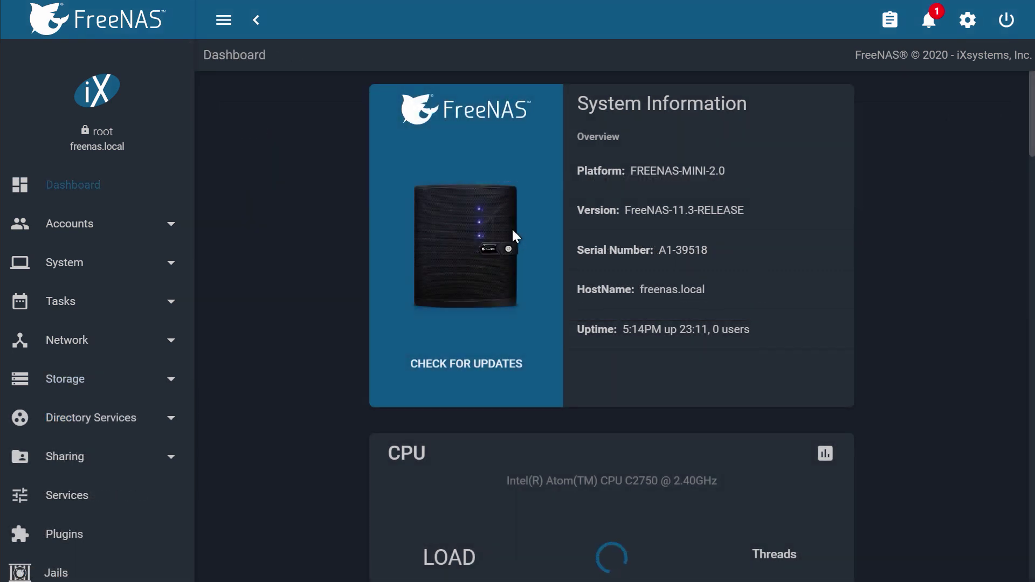
# Expand Accounts in the sidebar and bring up the Groups list
pyautogui.click(96, 233)
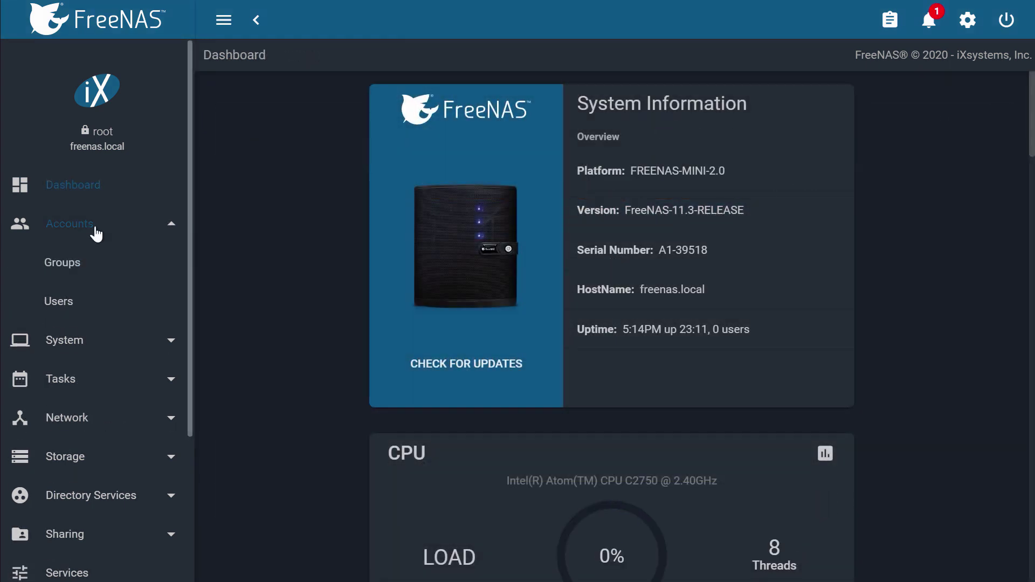
pyautogui.click(62, 264)
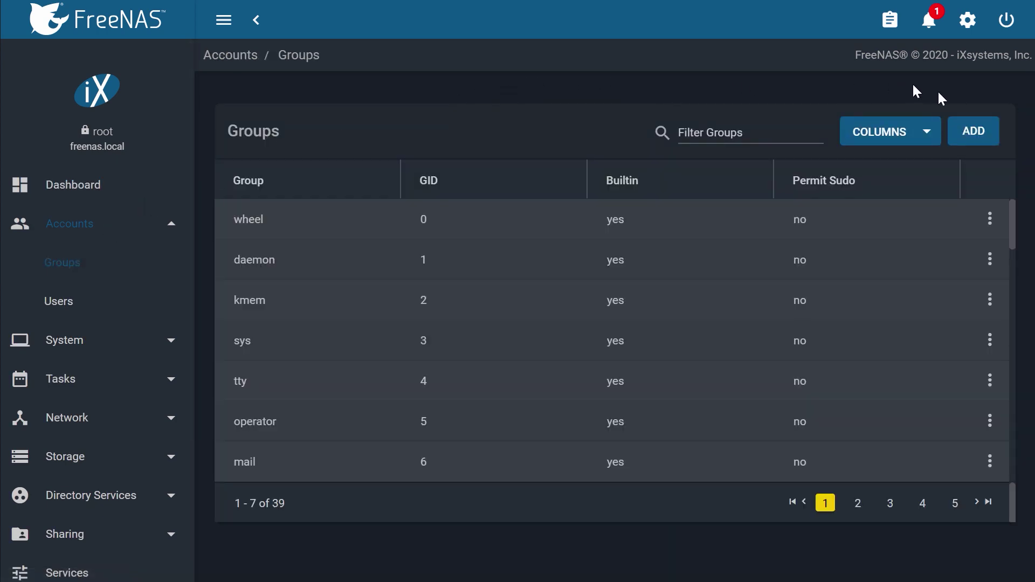
# Add a group named officegroup, keeping the default GID 1000
pyautogui.click(976, 134)
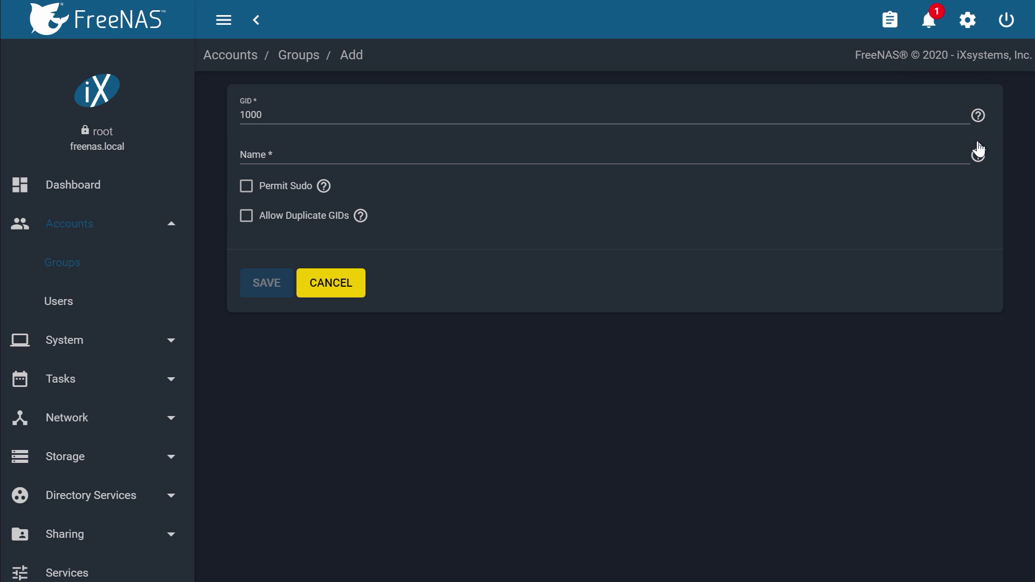
pyautogui.moveTo(976, 127)
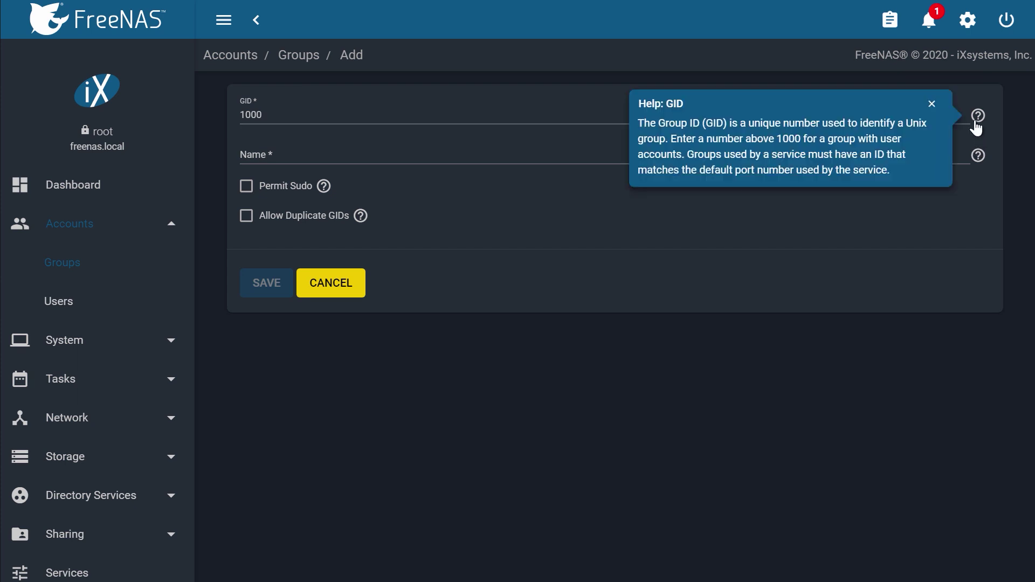
pyautogui.click(273, 153)
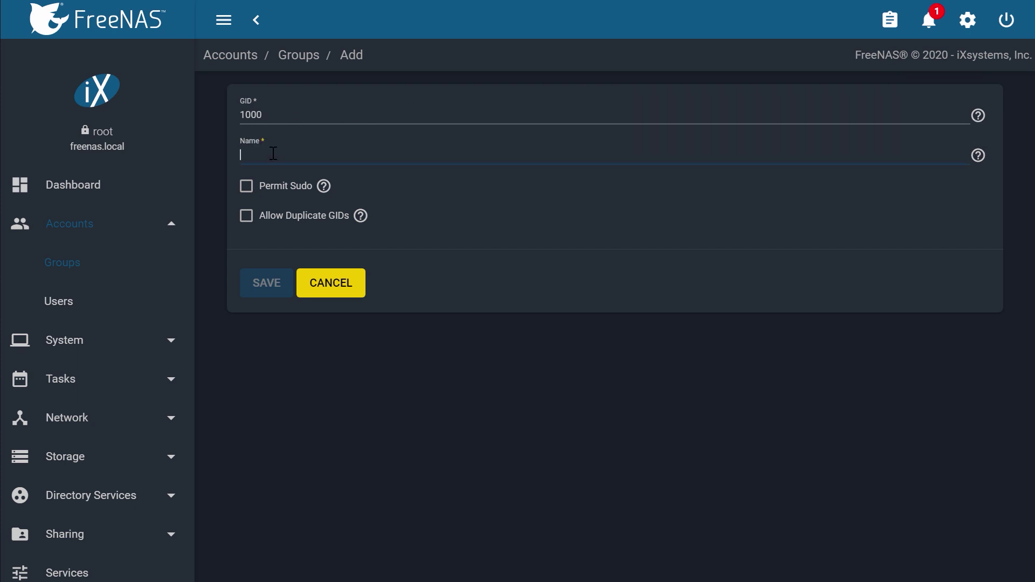
pyautogui.write('officegroup')
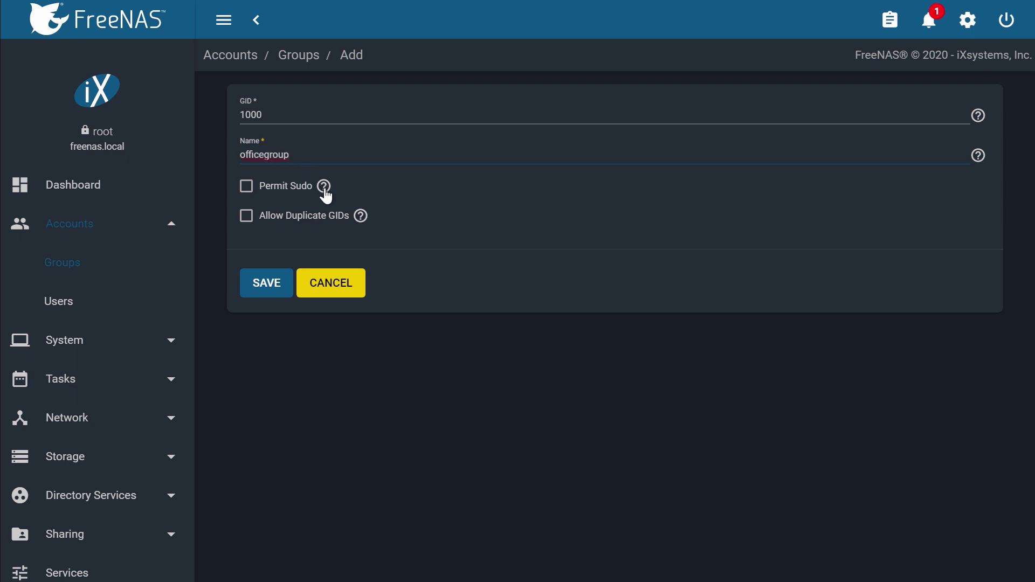
pyautogui.moveTo(325, 196)
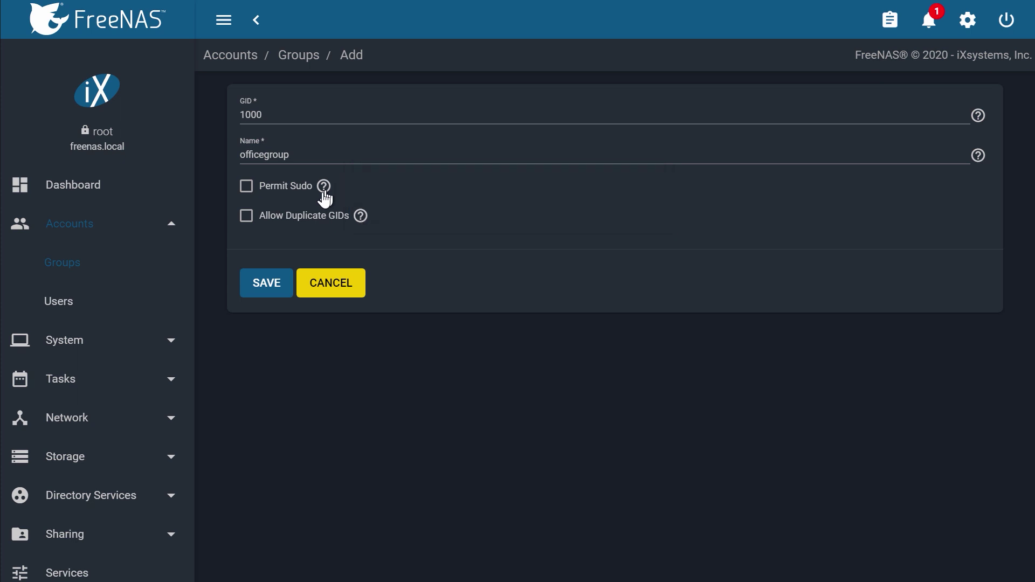
pyautogui.click(275, 288)
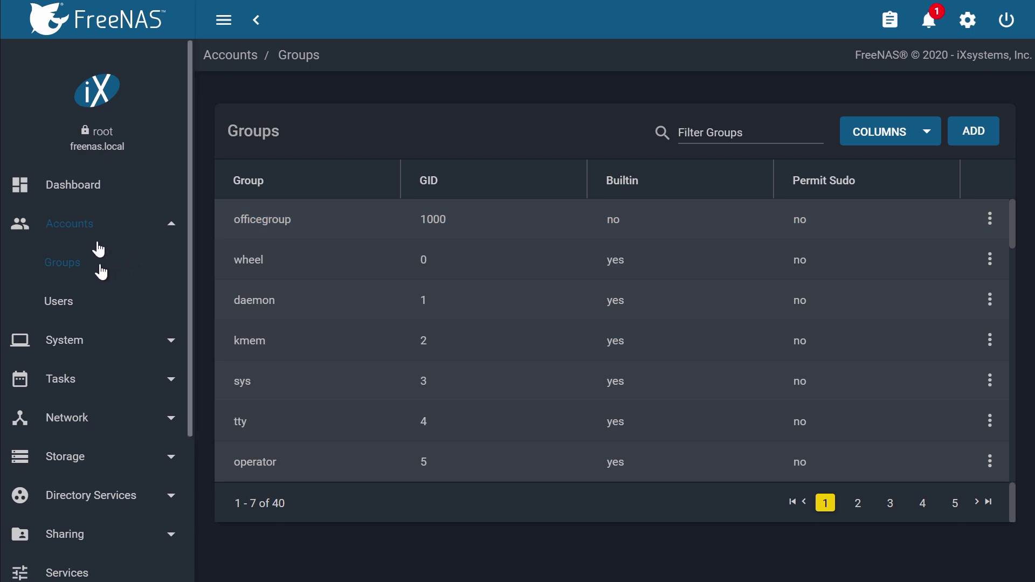
pyautogui.click(57, 311)
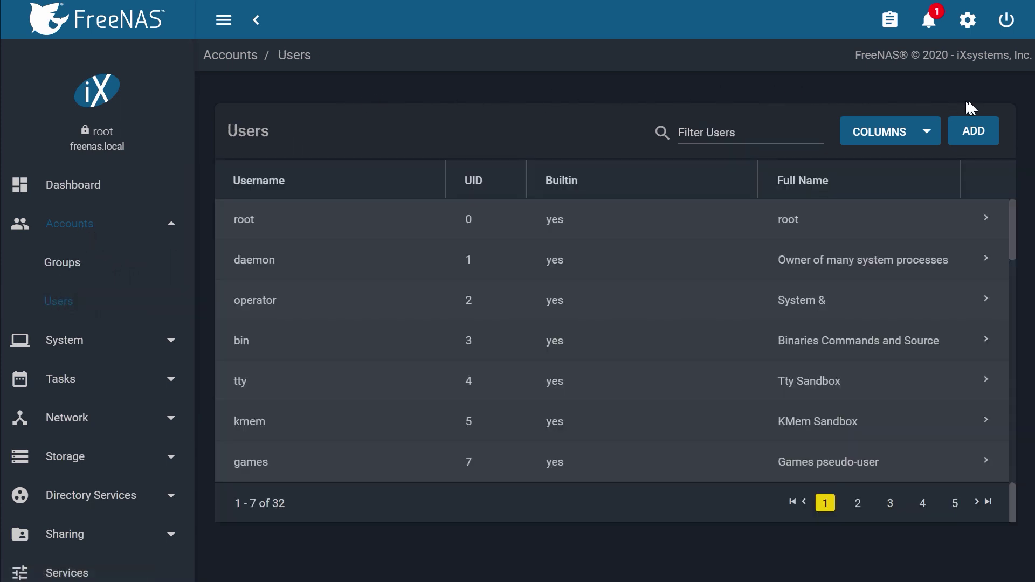
# Start a new user with full name Office User, username officeuser, and the account password confirmed
pyautogui.click(976, 132)
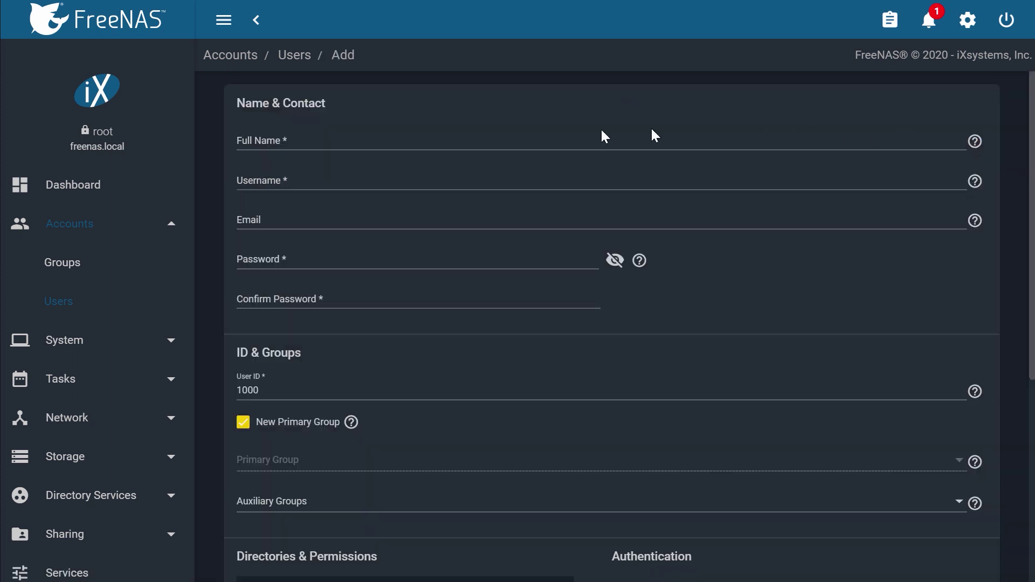
pyautogui.click(272, 143)
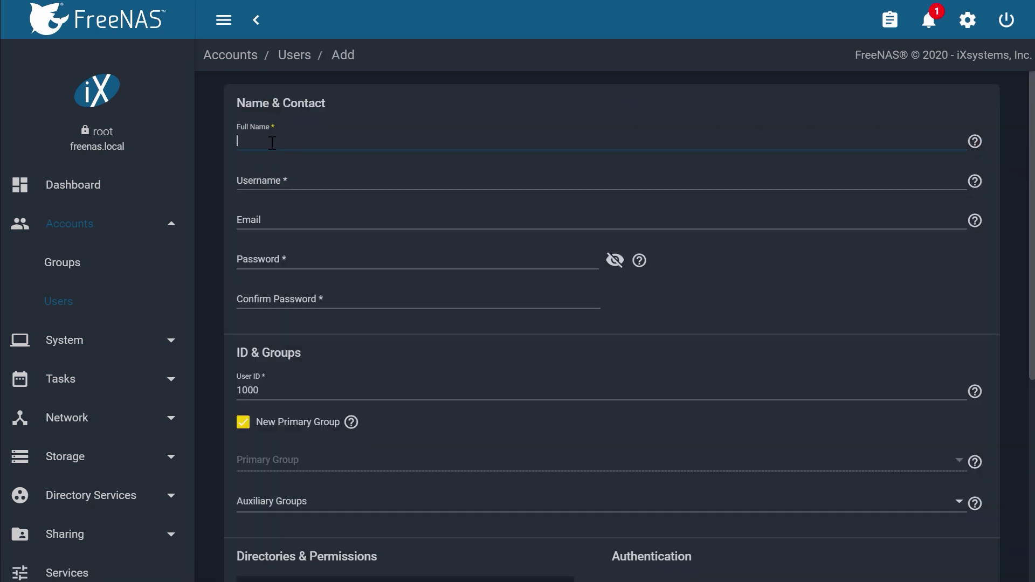
pyautogui.write('Office User')
pyautogui.press('Tab')
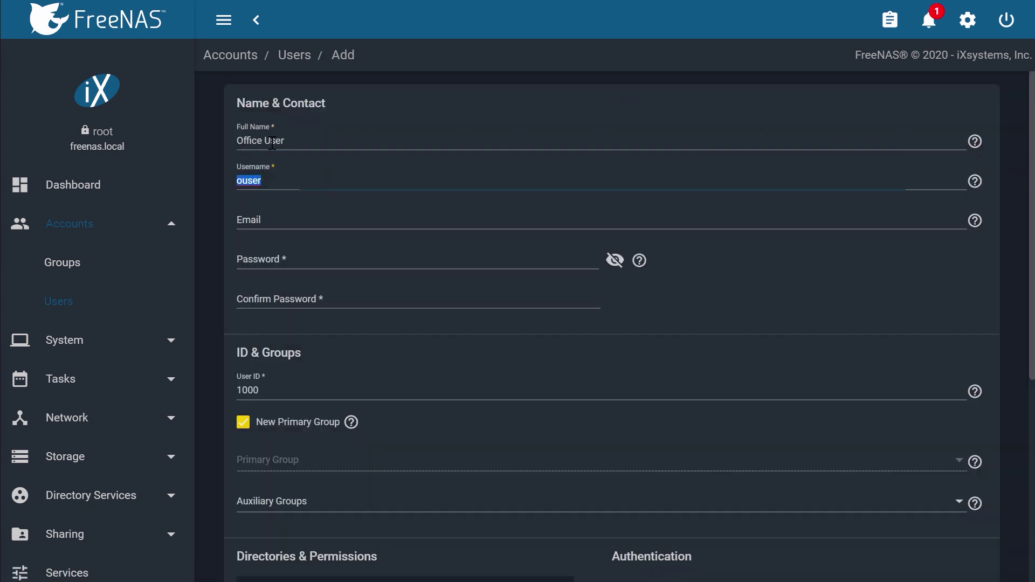
pyautogui.write('officeuser')
pyautogui.click(286, 290)
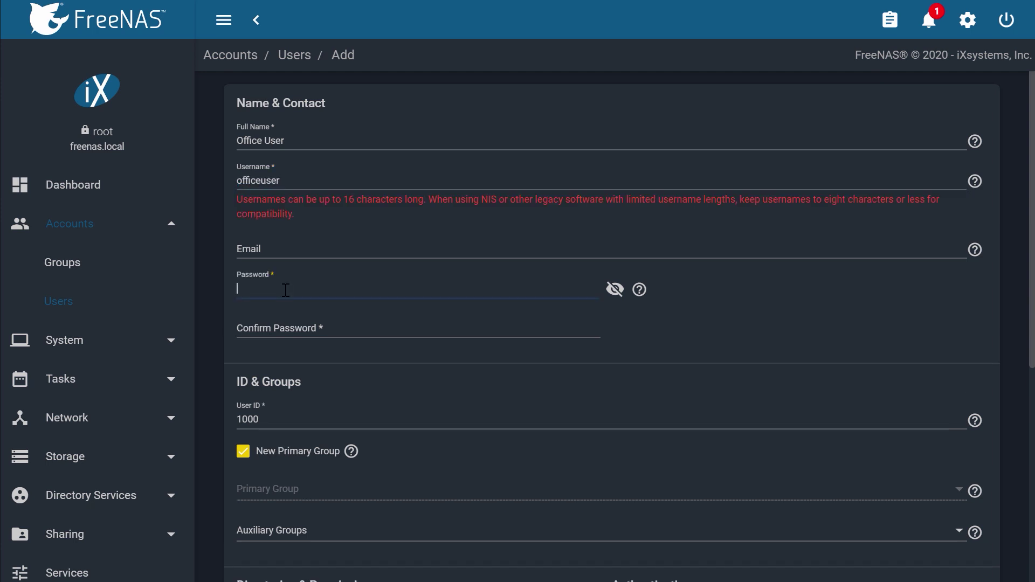
pyautogui.write('password')
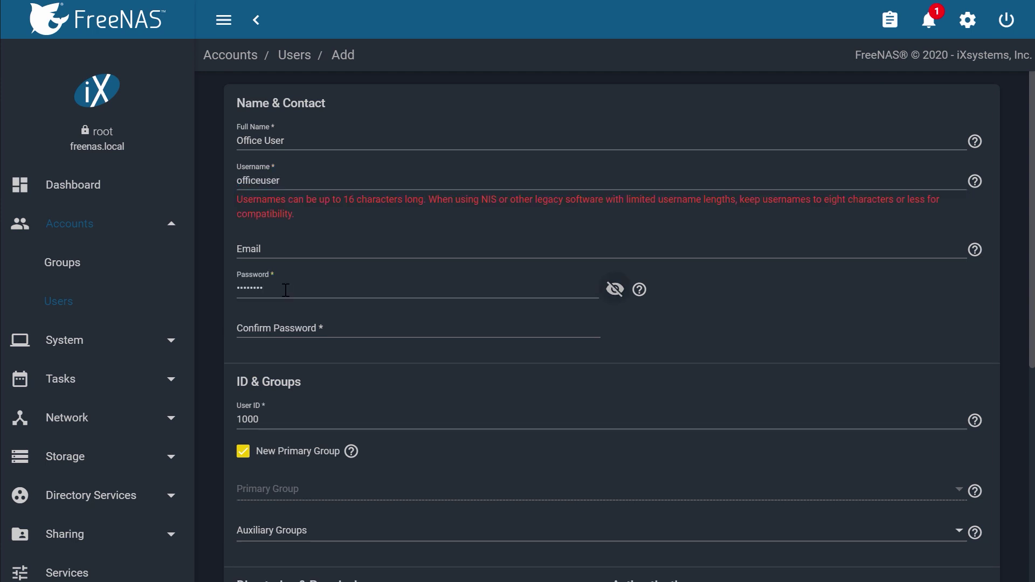
pyautogui.press('Tab')
pyautogui.write('password')
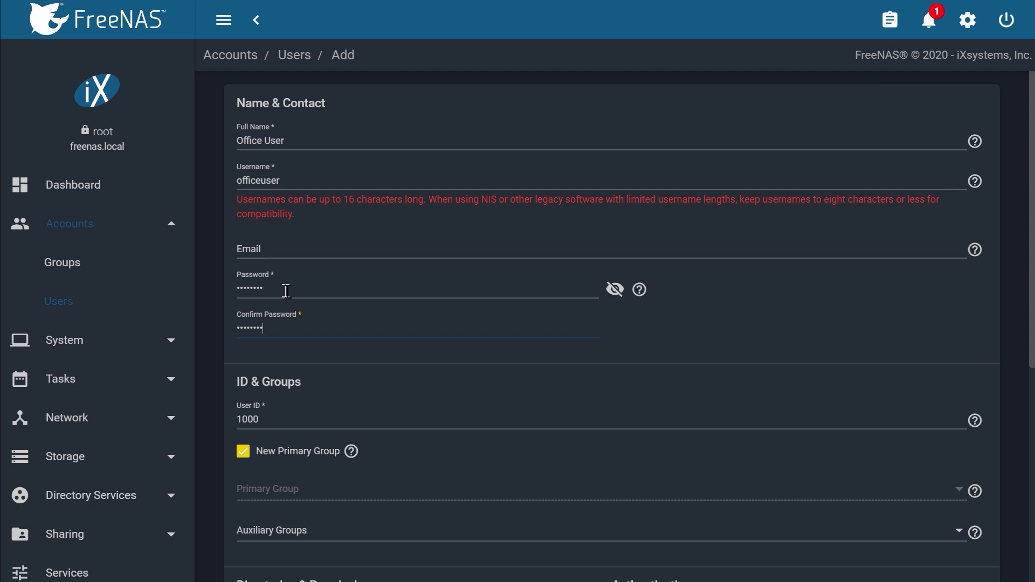
# Turn off New Primary Group, choose officegroup as primary group, and save the account
pyautogui.click(263, 457)
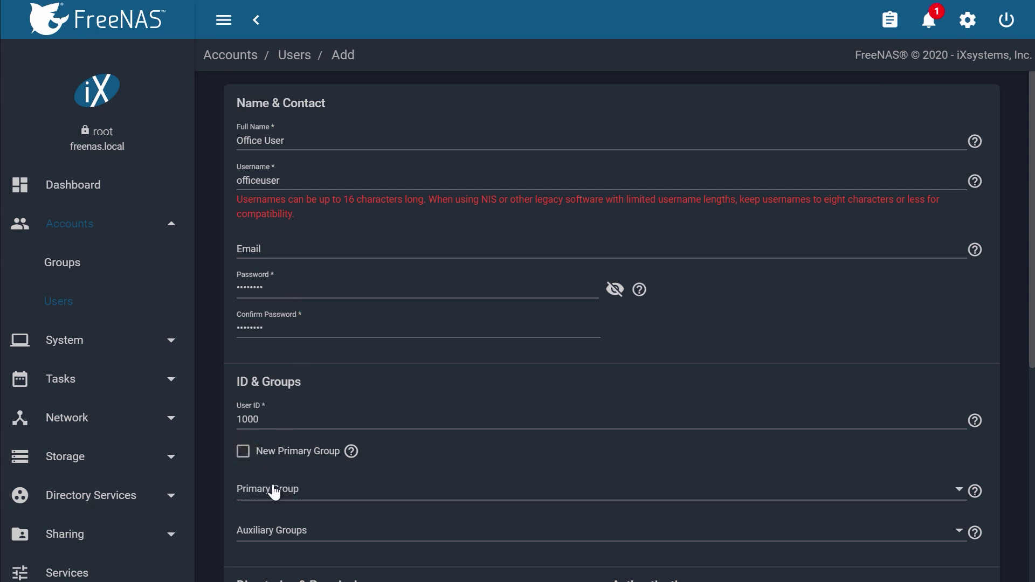
pyautogui.click(273, 490)
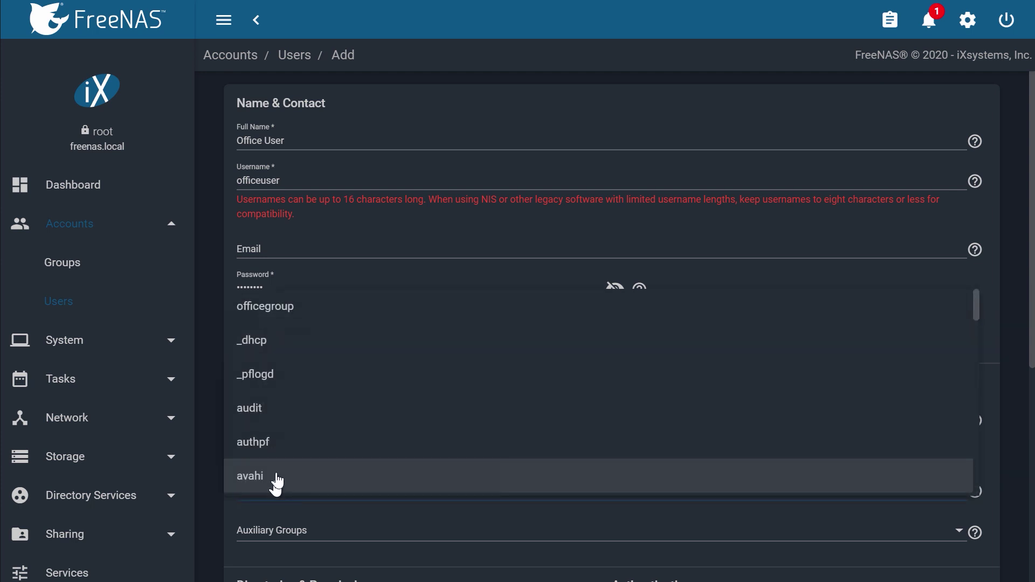
pyautogui.click(277, 312)
pyautogui.scroll(-3, 372, 367)
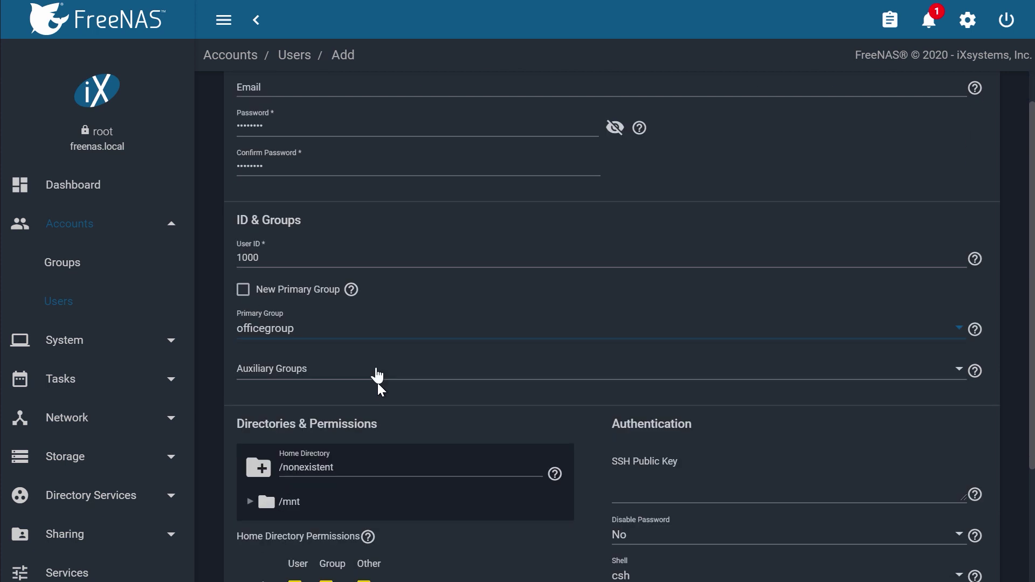
pyautogui.click(352, 290)
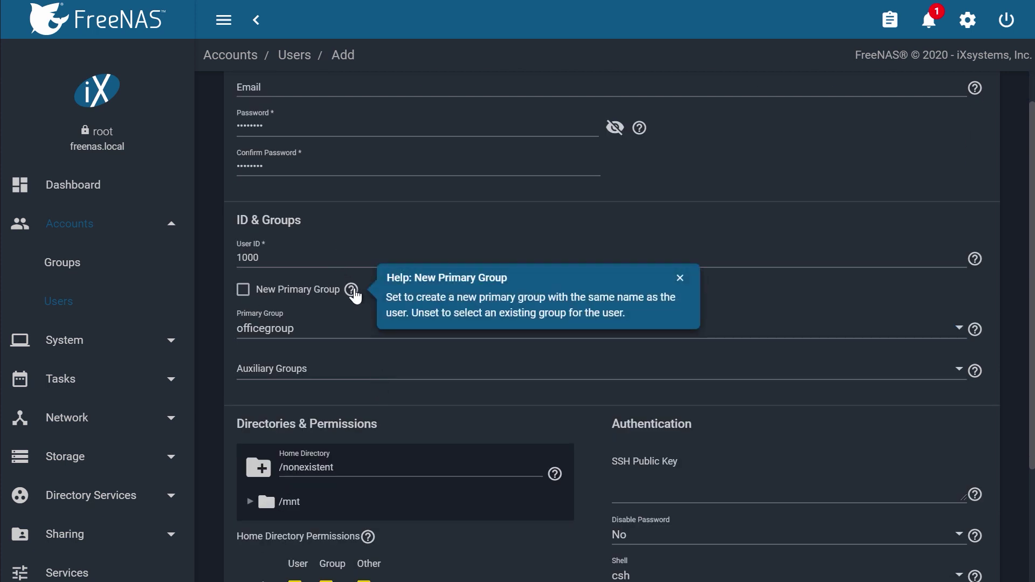
pyautogui.click(353, 292)
pyautogui.scroll(-4, 345, 284)
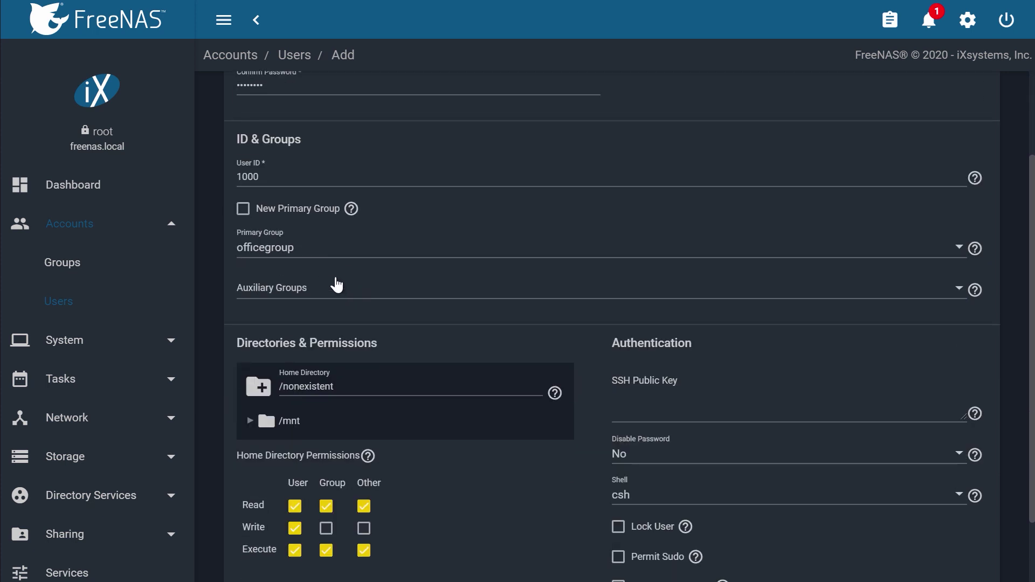
pyautogui.click(268, 559)
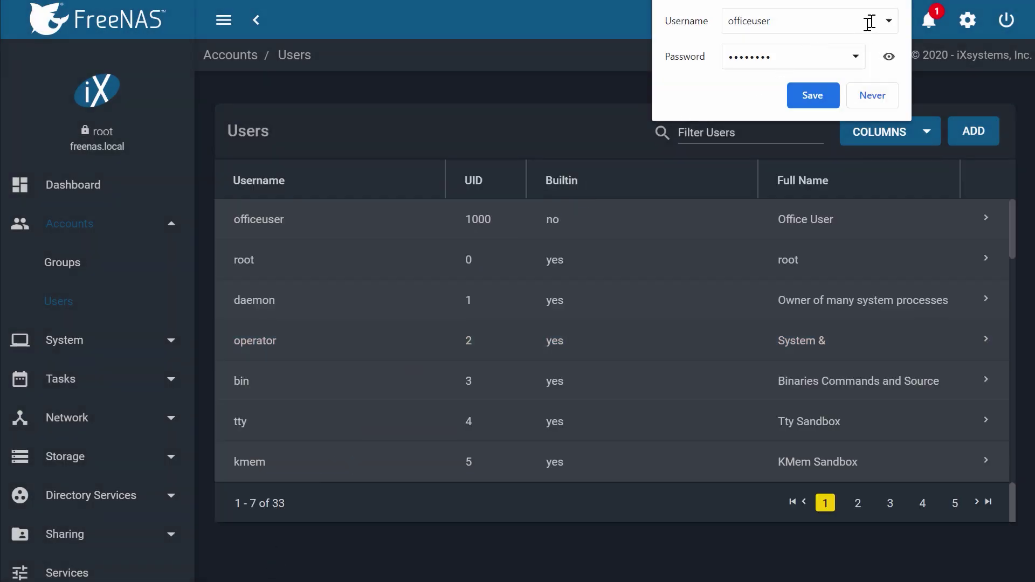
# Dismiss the browser's password prompt and begin adding a dataset under mypool in Storage > Pools
pyautogui.click(632, 70)
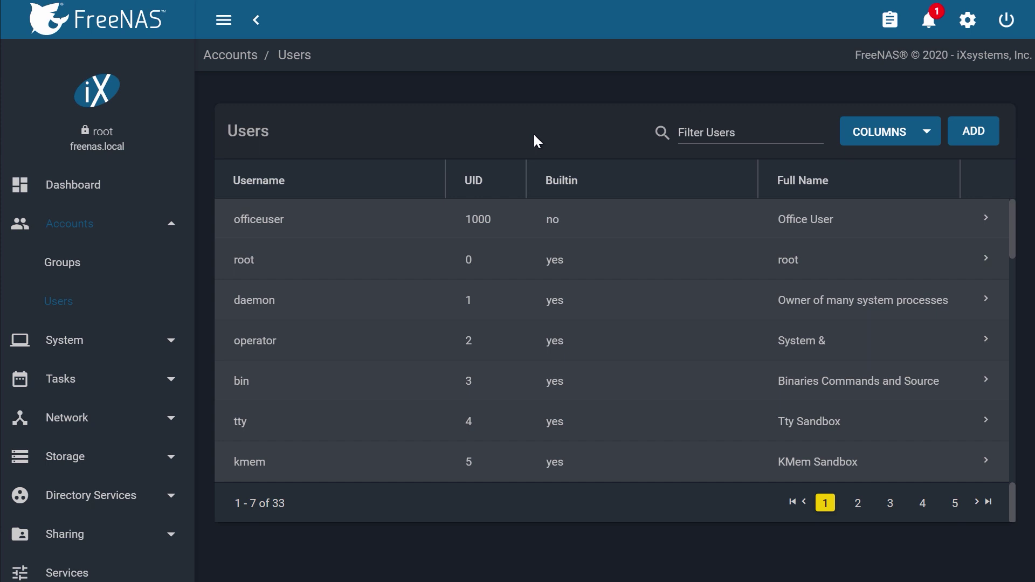
pyautogui.click(151, 461)
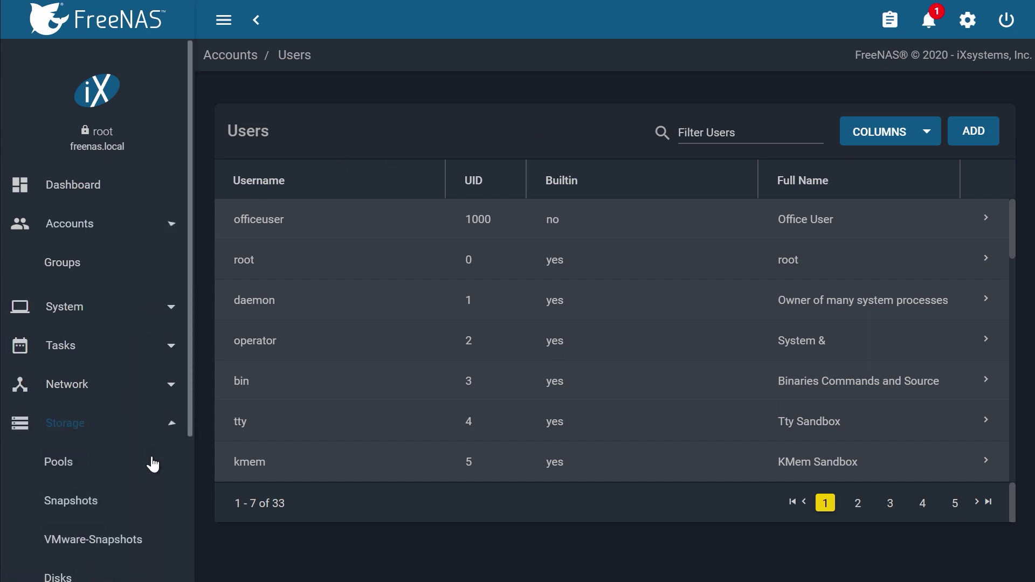
pyautogui.click(57, 421)
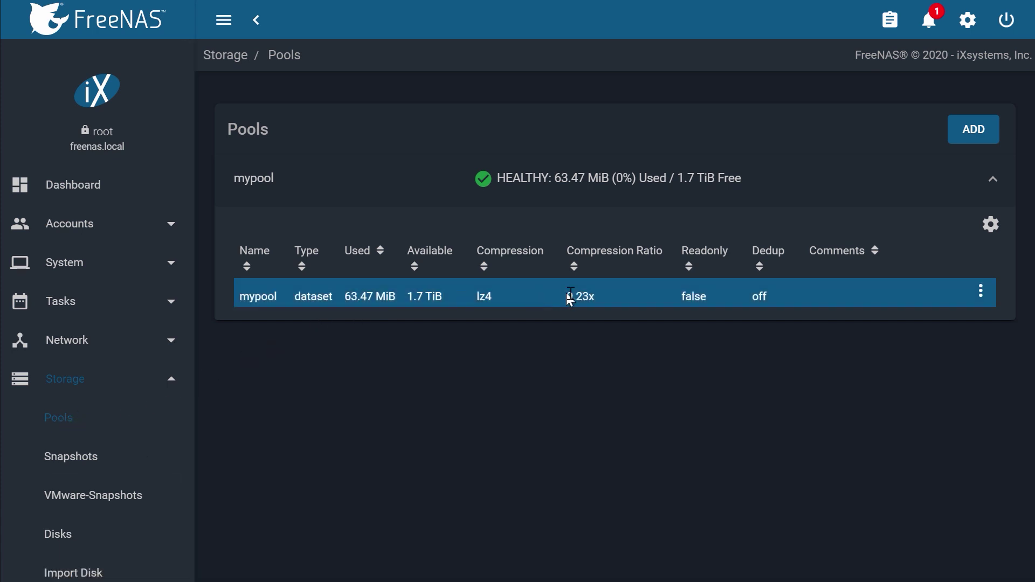
pyautogui.click(982, 292)
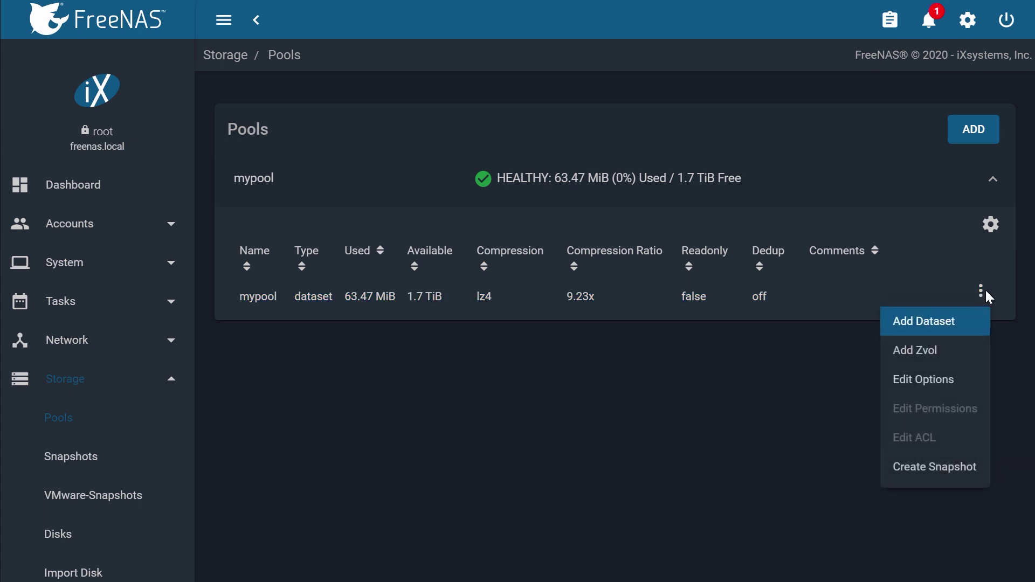
pyautogui.click(928, 331)
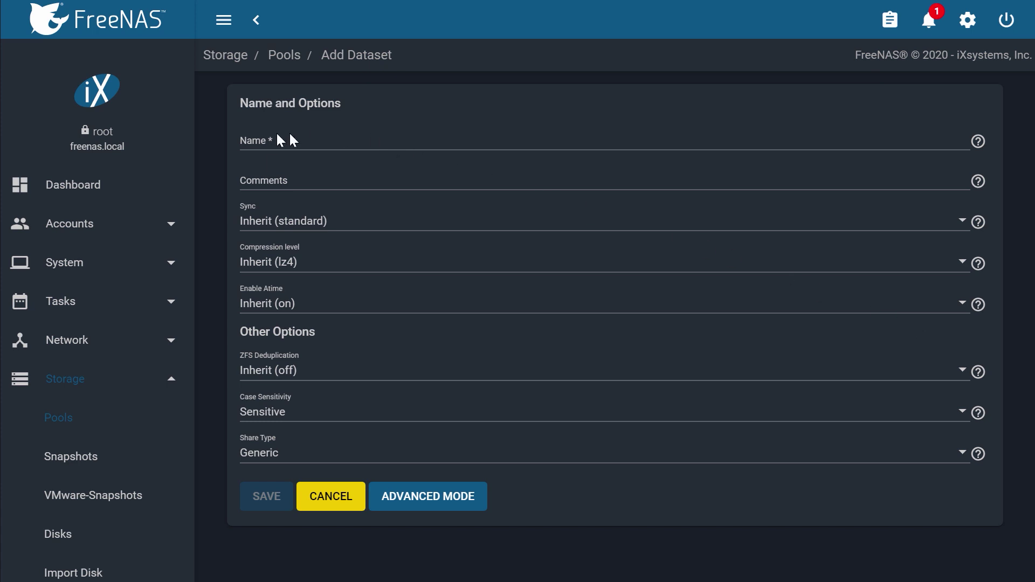
# Name the dataset genericset, keep share type Generic, and save it
pyautogui.click(265, 144)
pyautogui.write('genericset')
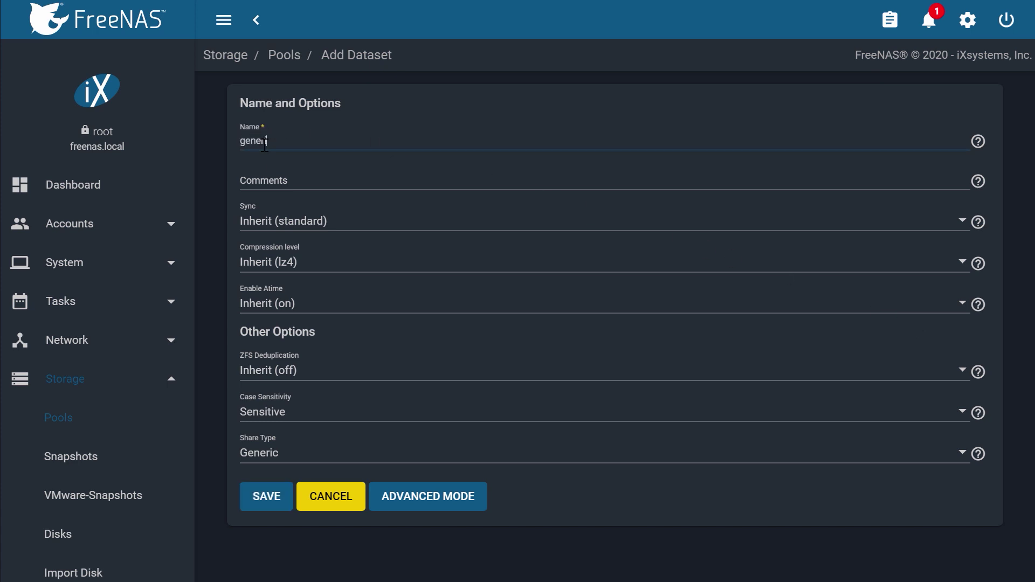
pyautogui.click(264, 461)
pyautogui.click(264, 458)
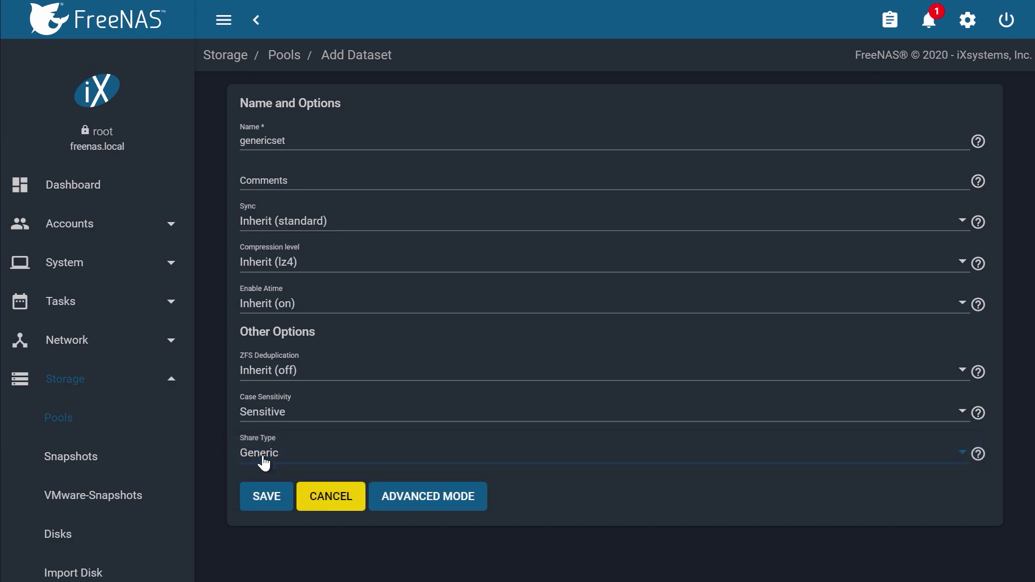
pyautogui.click(264, 501)
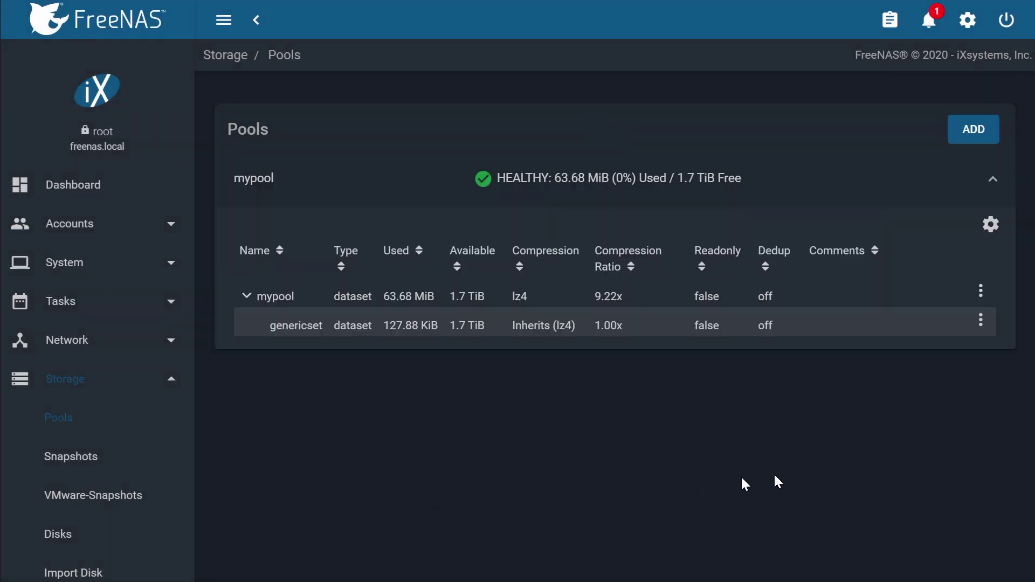
pyautogui.click(981, 320)
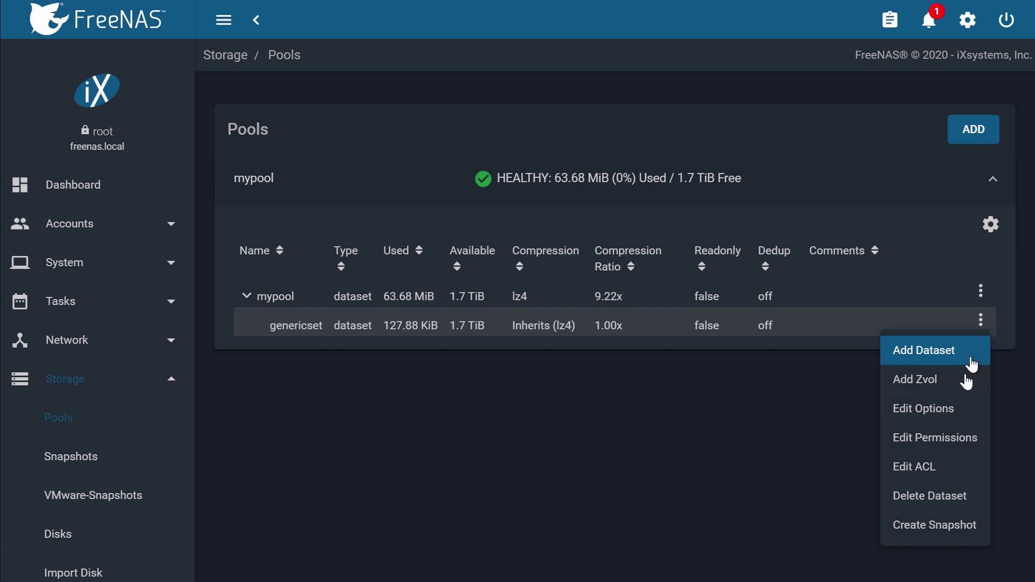
# Set genericset's owner to officeuser and group to officegroup, allowing group write
pyautogui.click(938, 445)
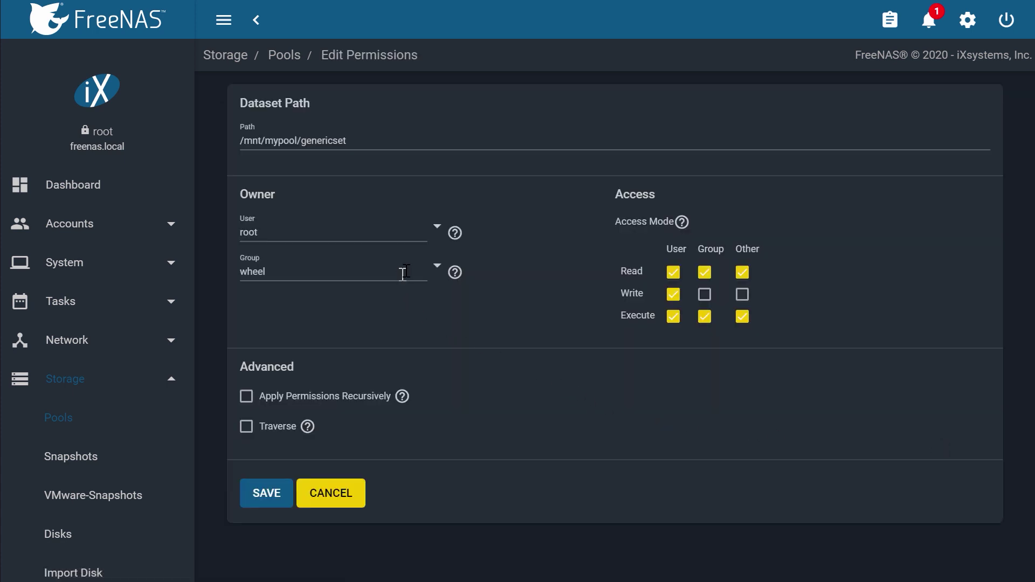
pyautogui.click(437, 230)
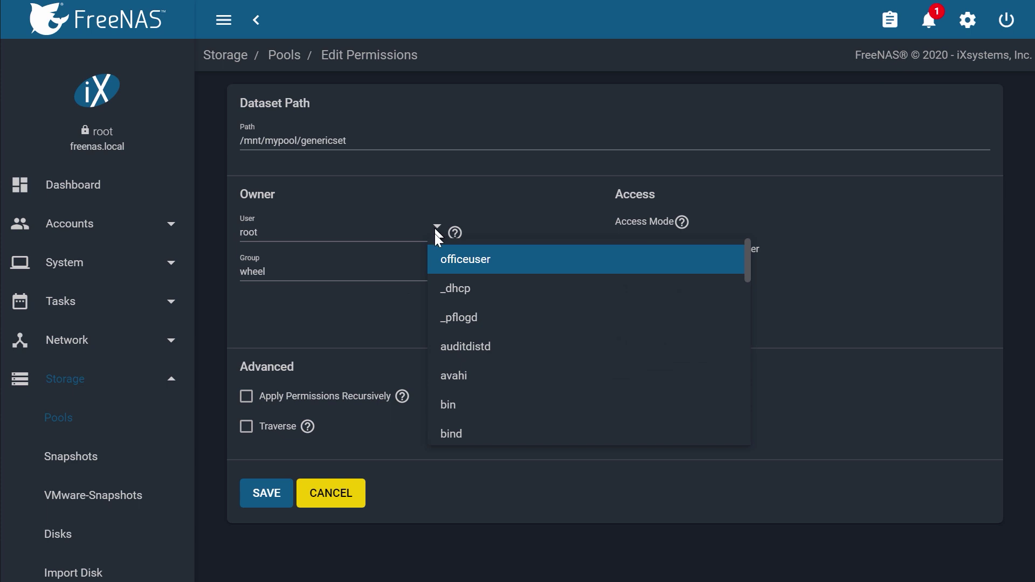
pyautogui.click(444, 260)
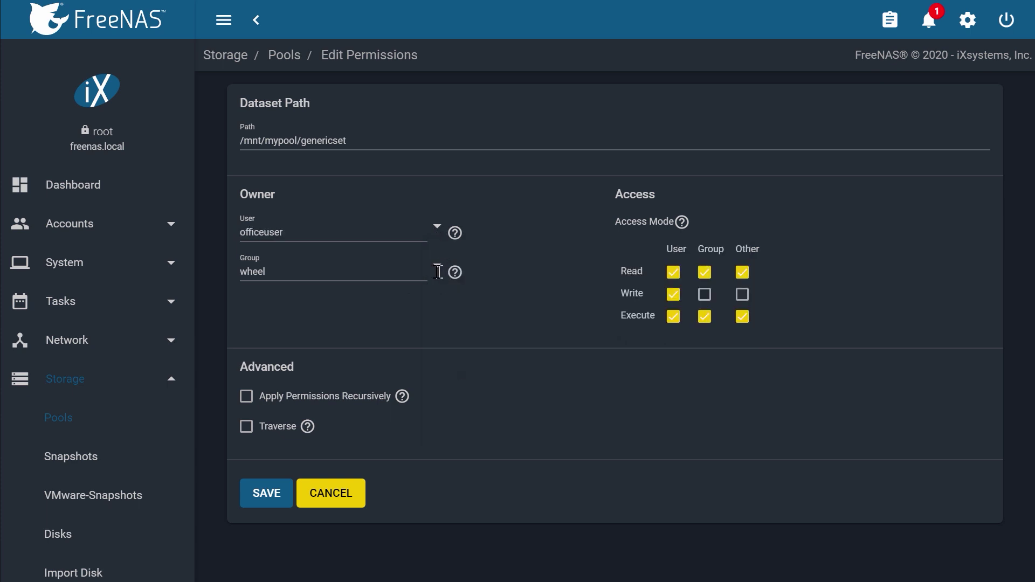
pyautogui.click(438, 269)
pyautogui.click(455, 302)
pyautogui.click(704, 304)
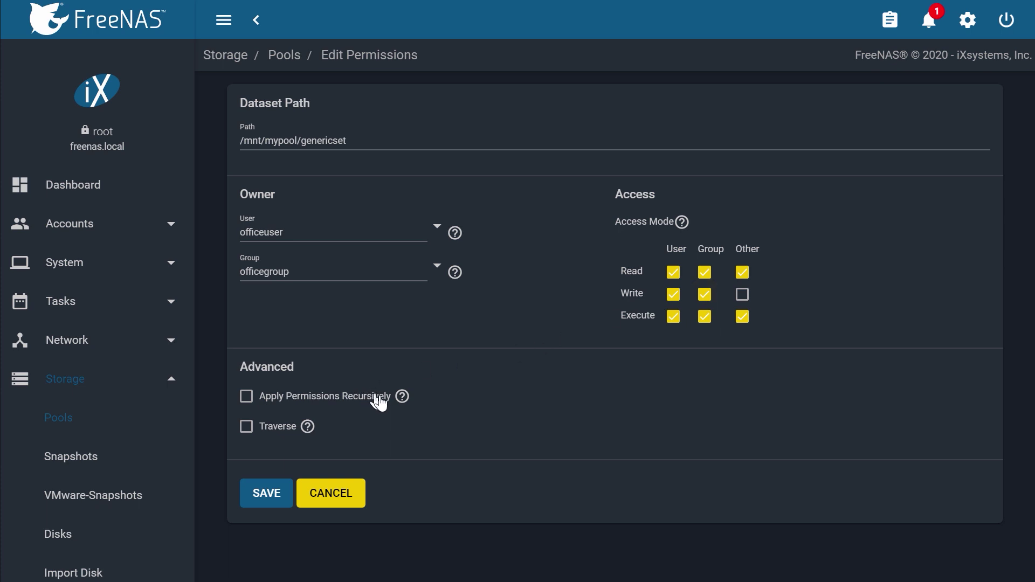
# Check the Recursive and Traverse help notes, then save the 775 permissions
pyautogui.click(400, 403)
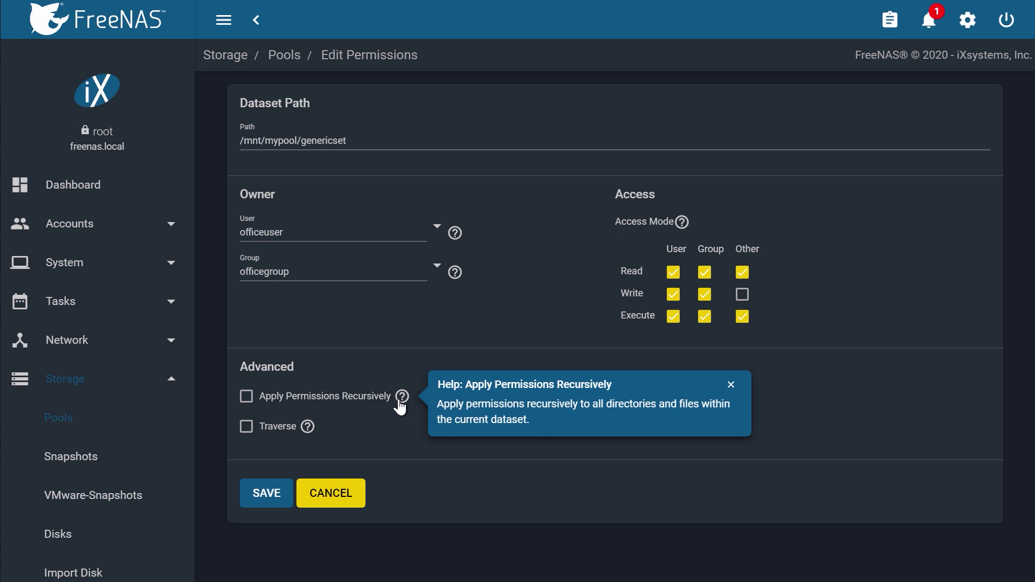
pyautogui.click(305, 429)
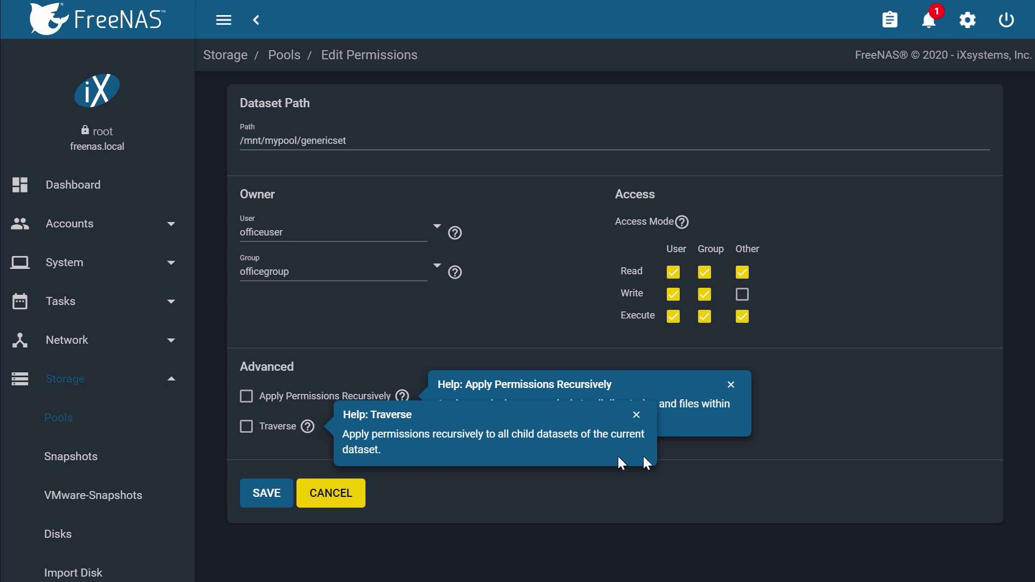
pyautogui.click(730, 385)
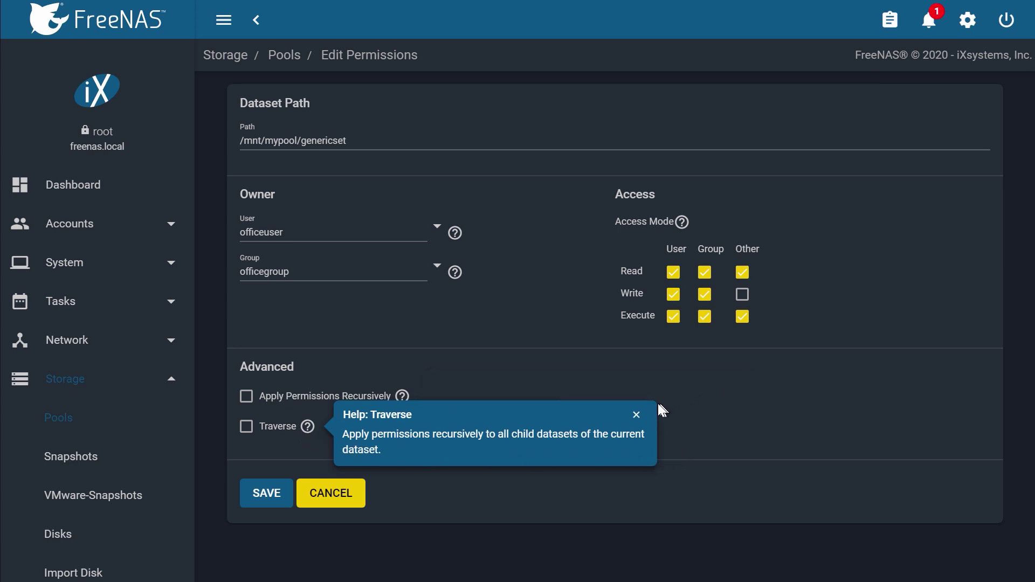
pyautogui.click(637, 415)
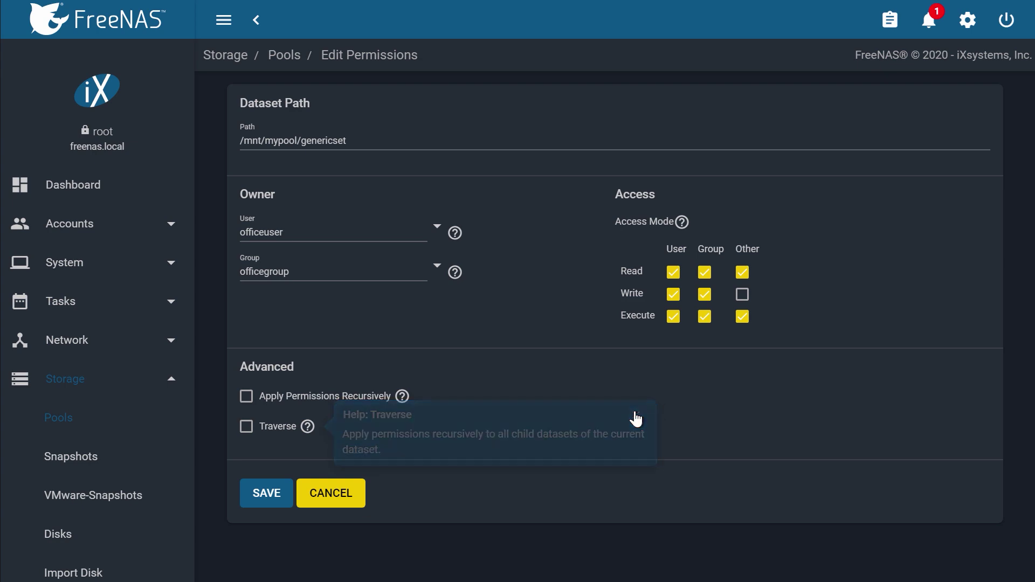
pyautogui.click(267, 493)
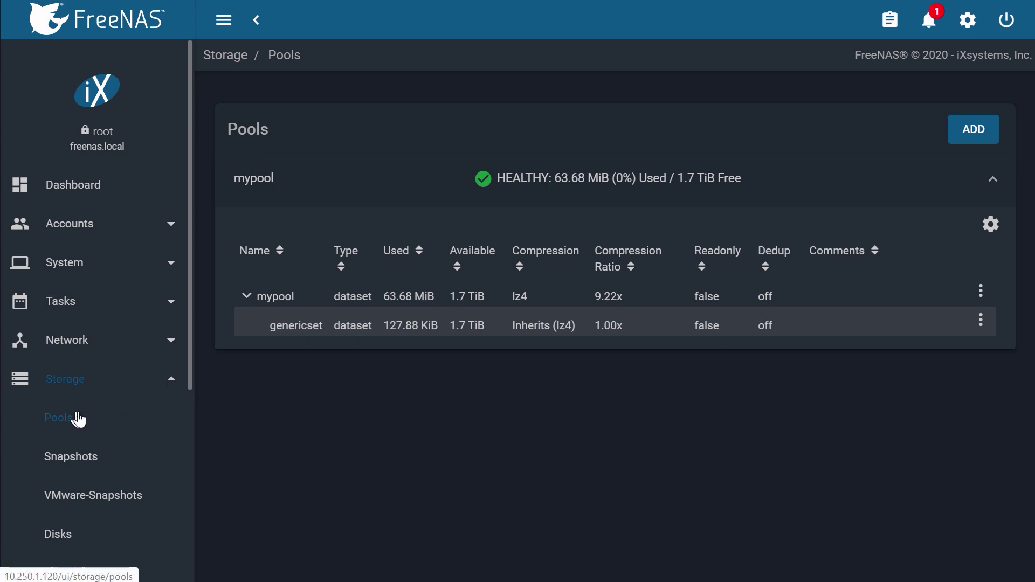
pyautogui.click(981, 292)
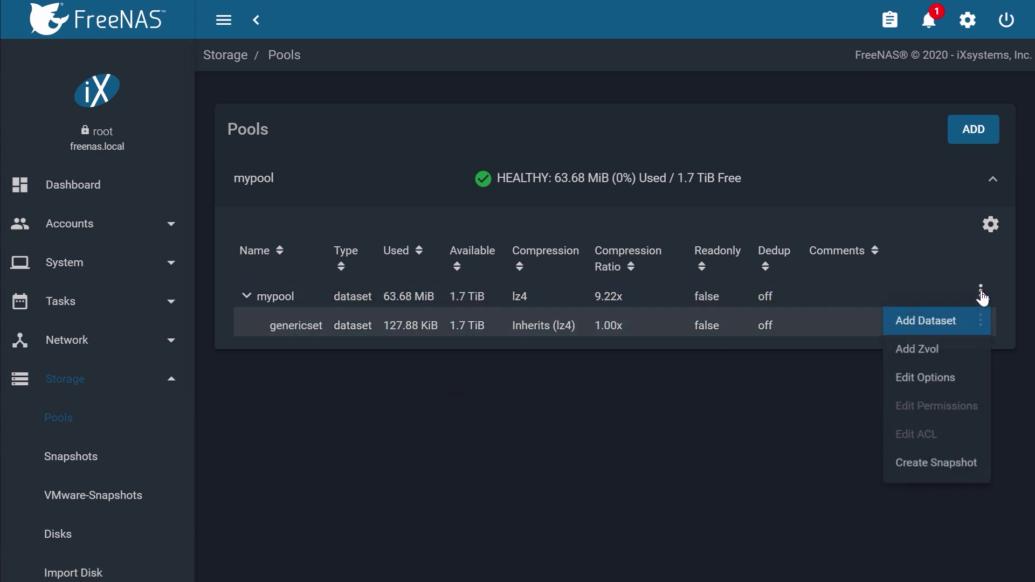
# Add a dataset named smbset under mypool with share type SMB
pyautogui.click(936, 331)
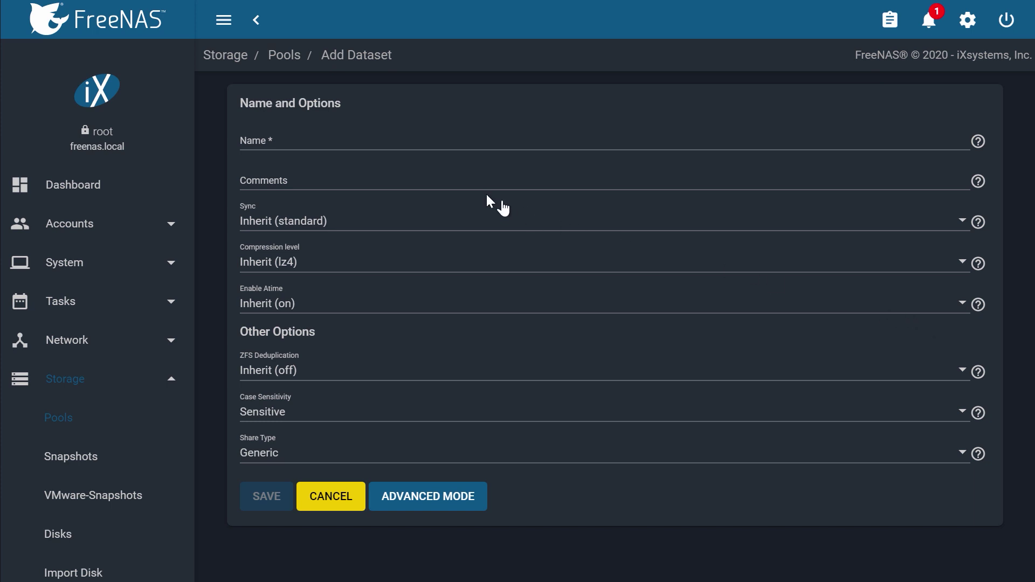
pyautogui.click(323, 140)
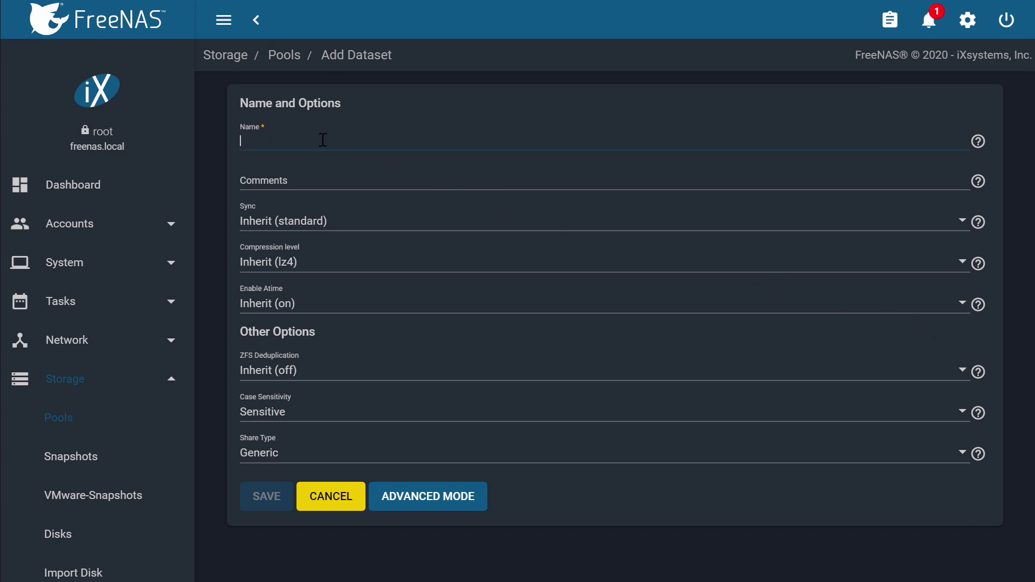
pyautogui.write('smbset')
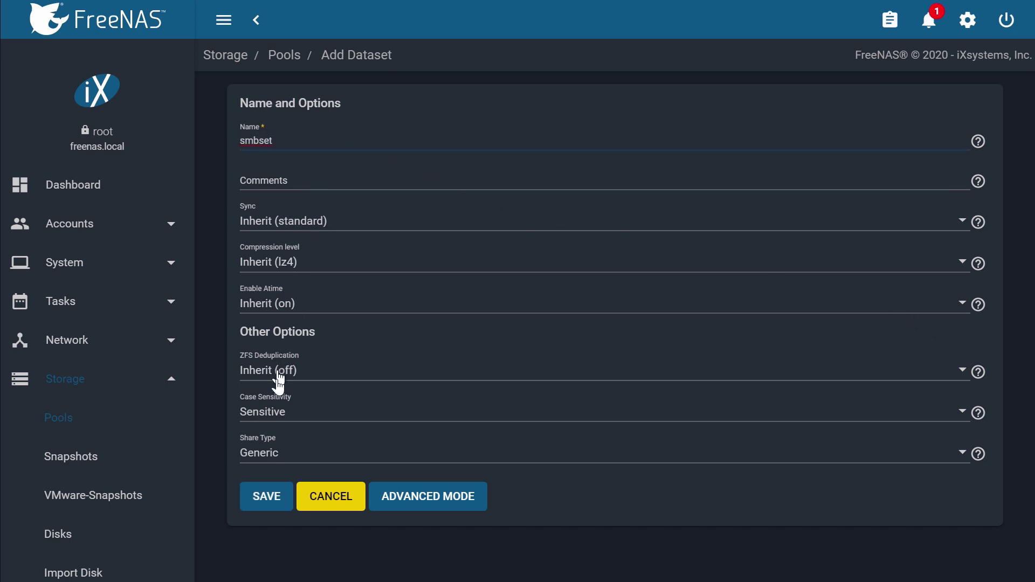
pyautogui.click(295, 453)
pyautogui.click(276, 488)
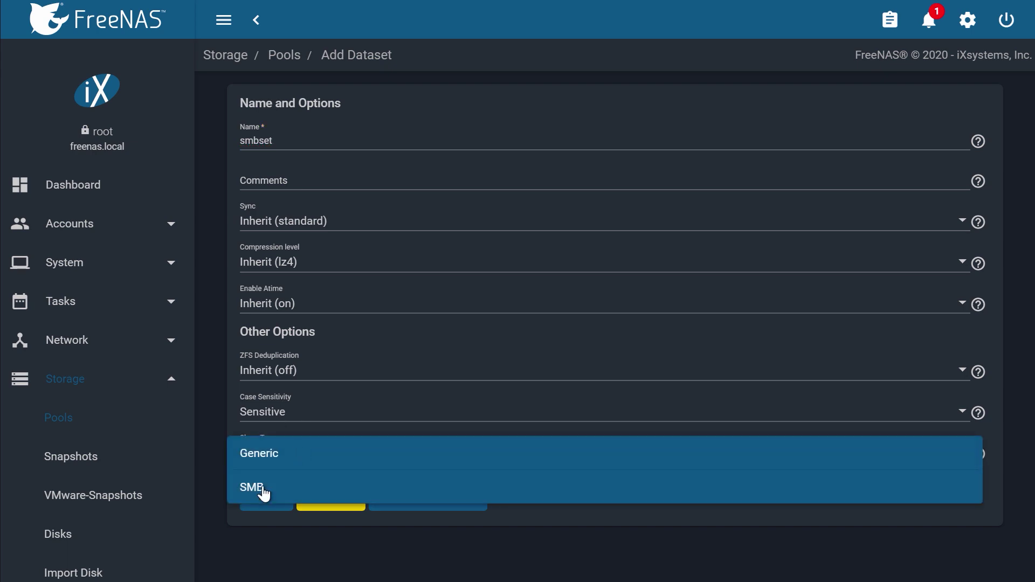
pyautogui.click(266, 496)
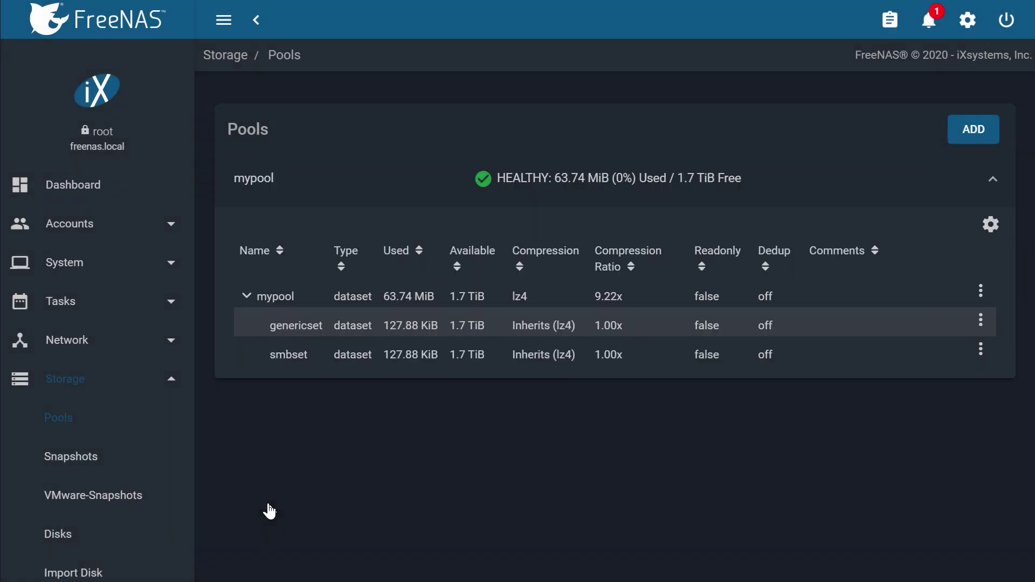
# Start a new SMB share with path /mnt/mypool/smbset and name smbshare
pyautogui.scroll(-5, 127, 370)
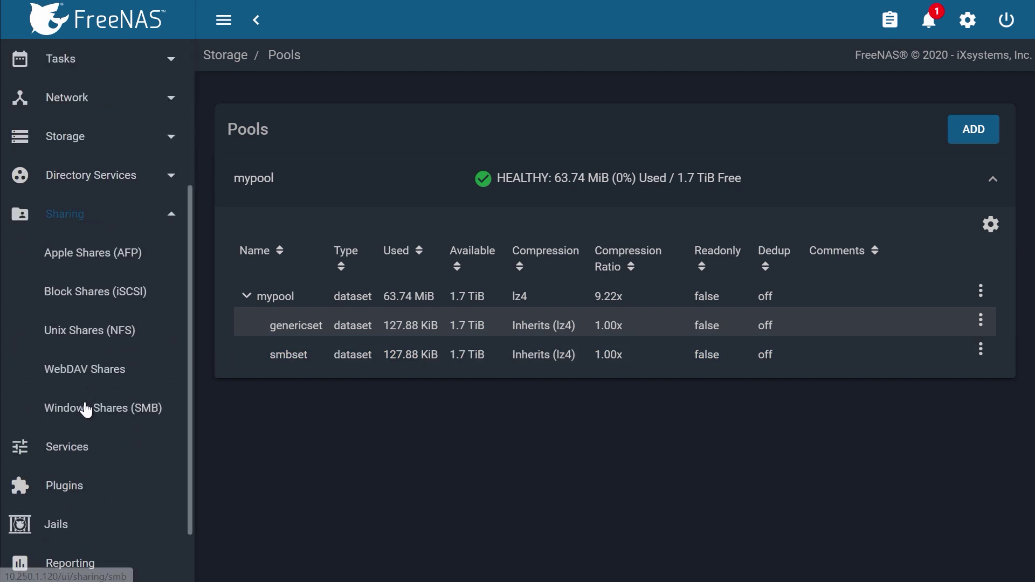
pyautogui.click(89, 412)
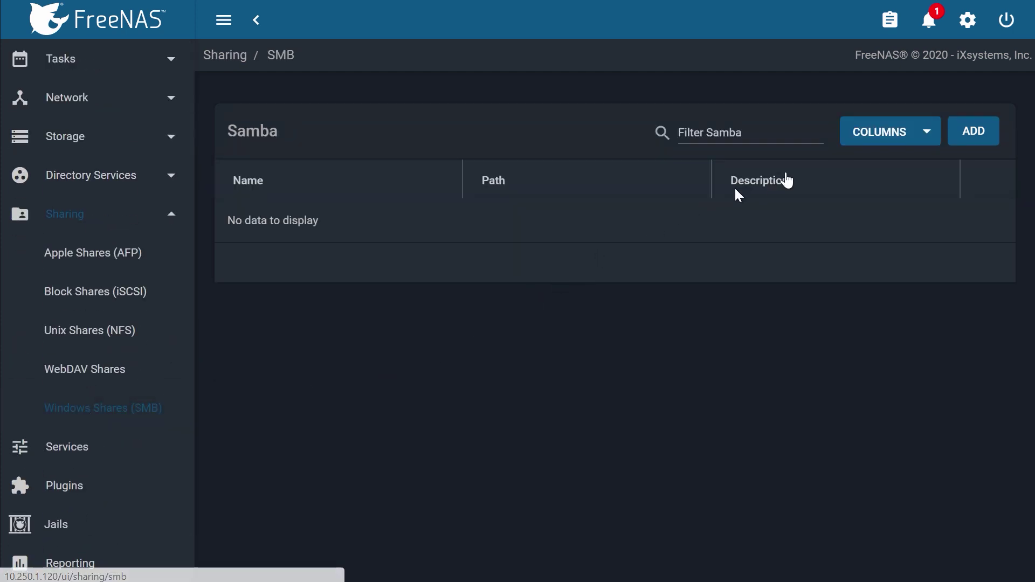
pyautogui.click(972, 139)
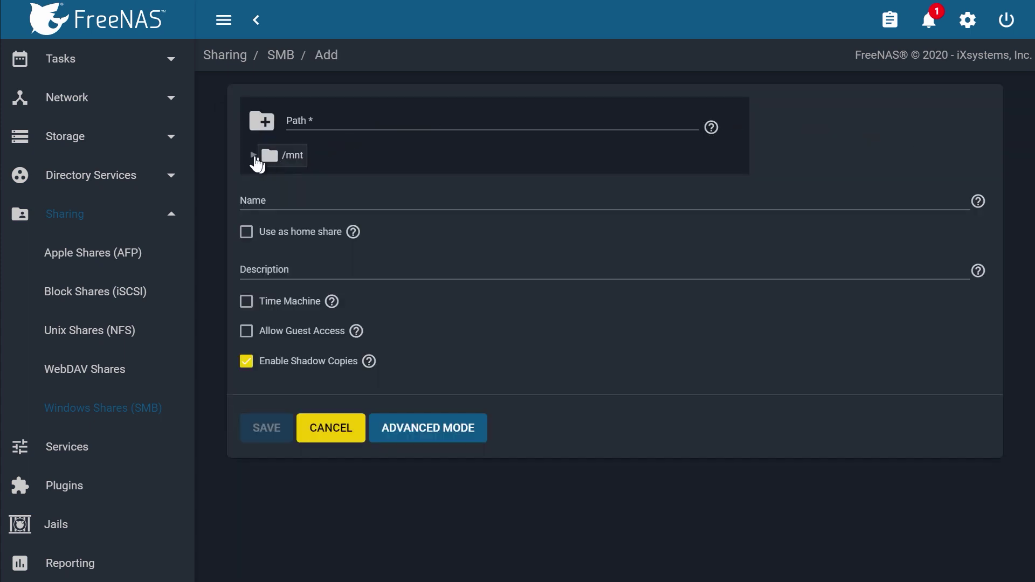
pyautogui.click(253, 155)
pyautogui.click(270, 181)
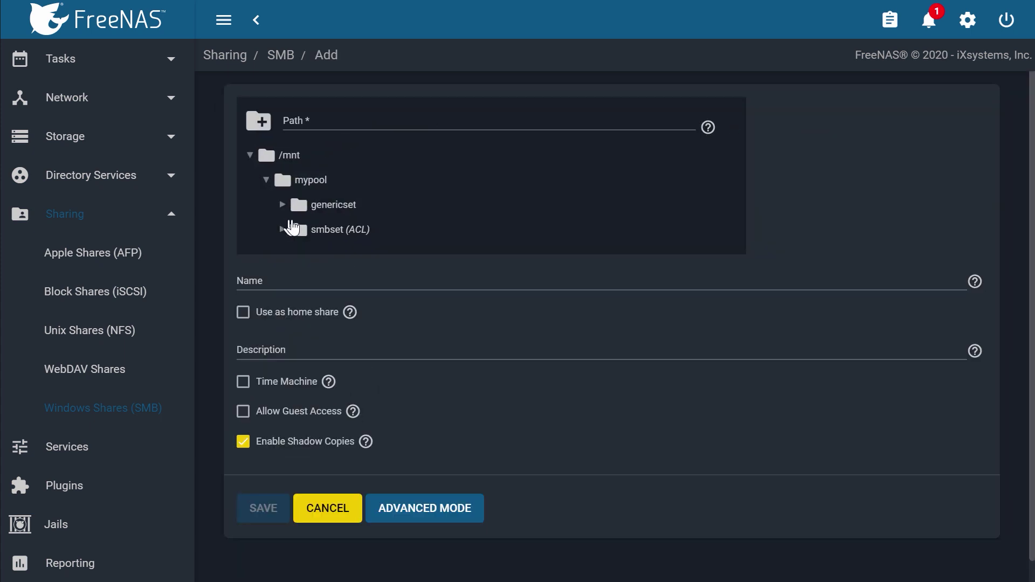
pyautogui.click(300, 232)
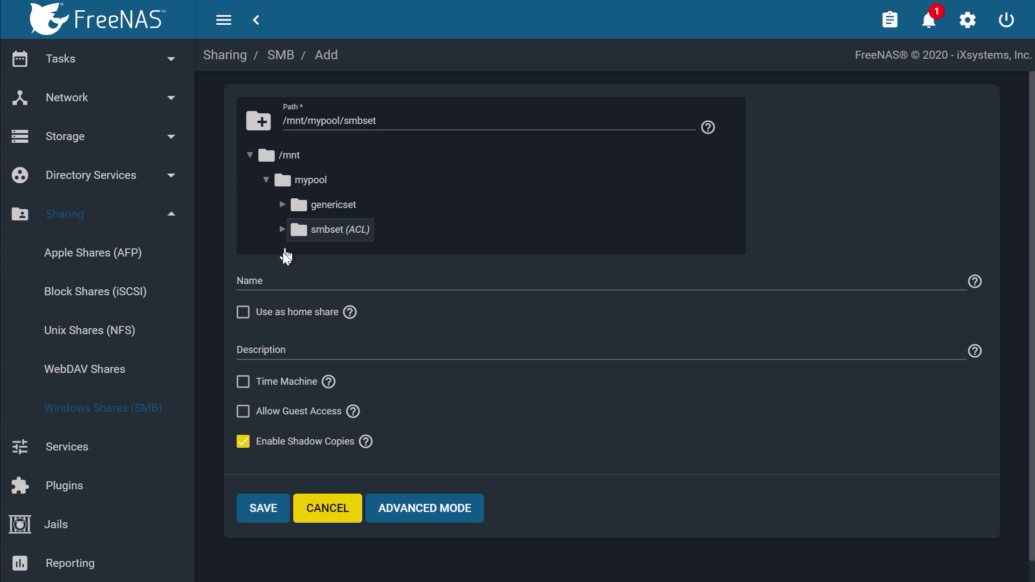
pyautogui.click(268, 279)
pyautogui.write('smbshare')
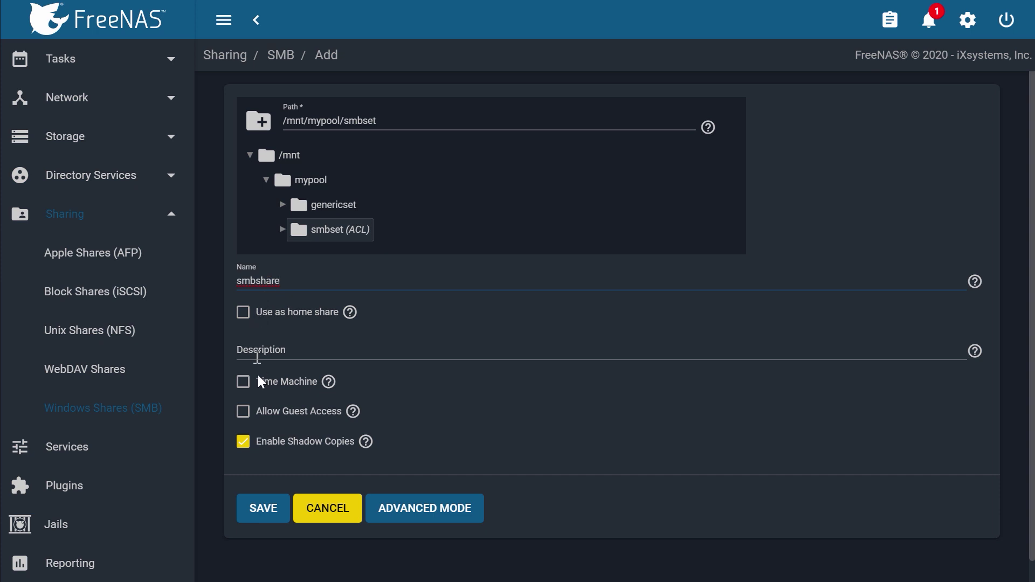
# Save the smbshare share and enable the SMB service when prompted
pyautogui.click(257, 517)
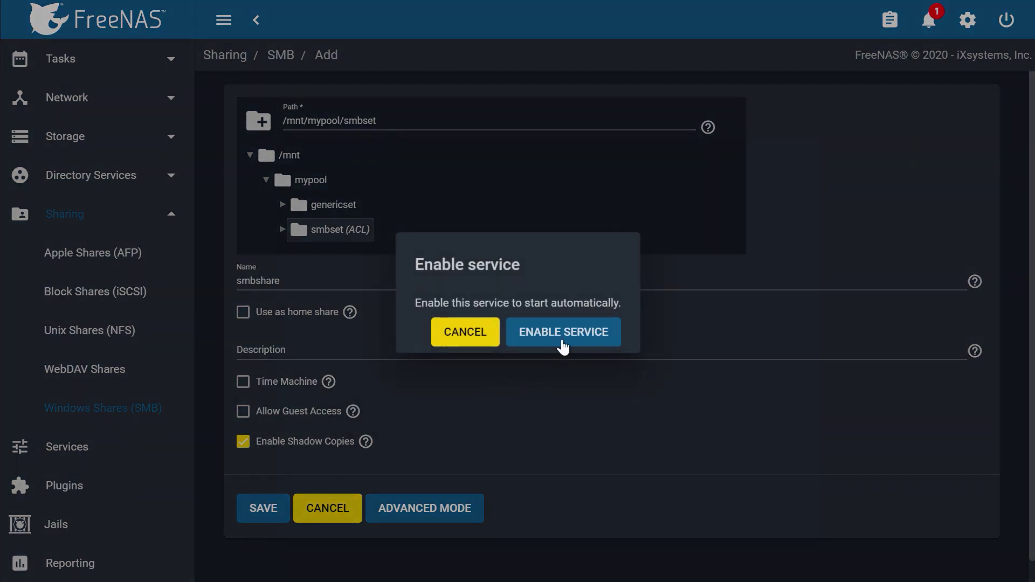
pyautogui.click(563, 334)
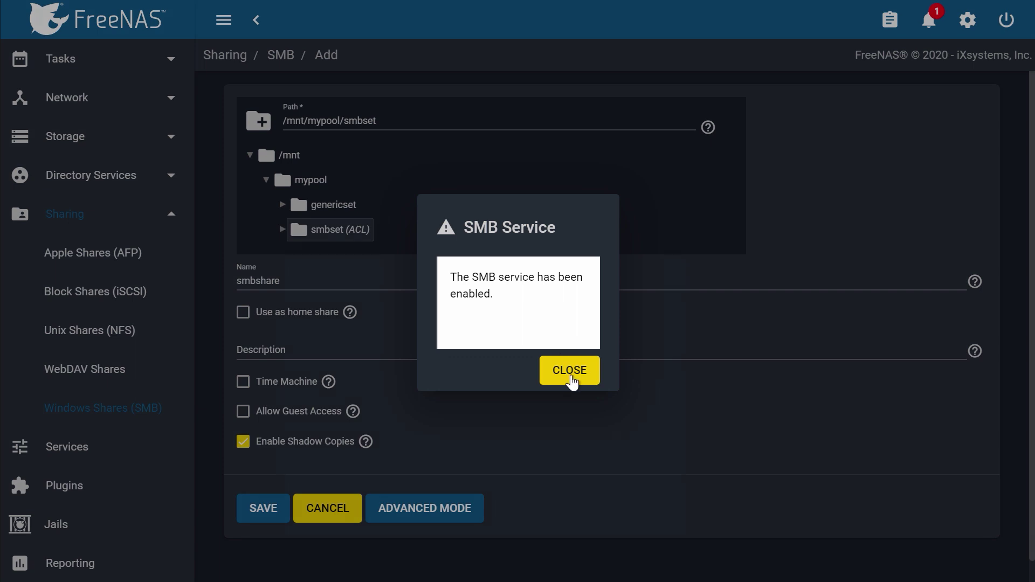
pyautogui.click(569, 370)
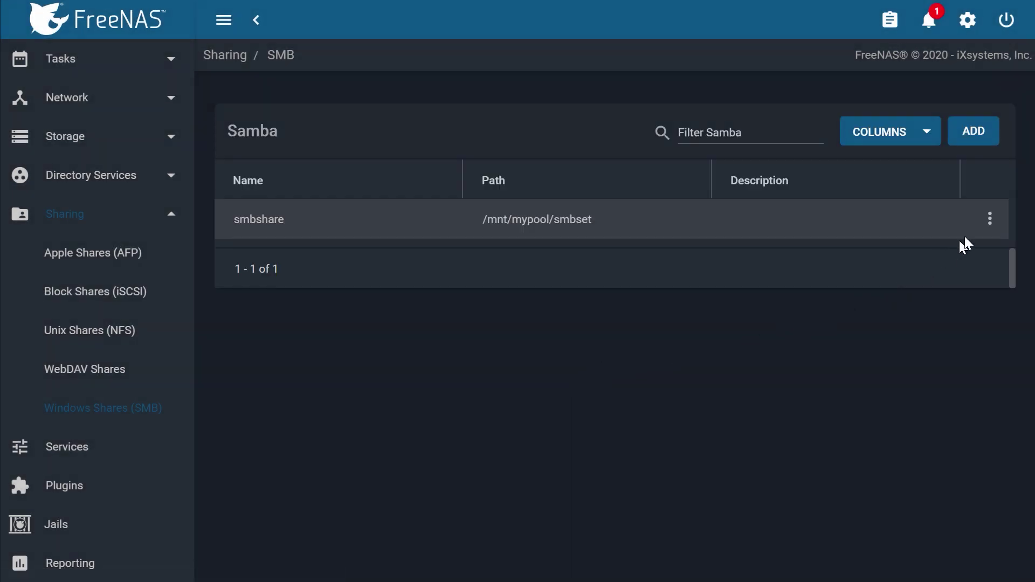
# Open Edit ACL for smbshare's dataset and add a new ACL item
pyautogui.click(990, 218)
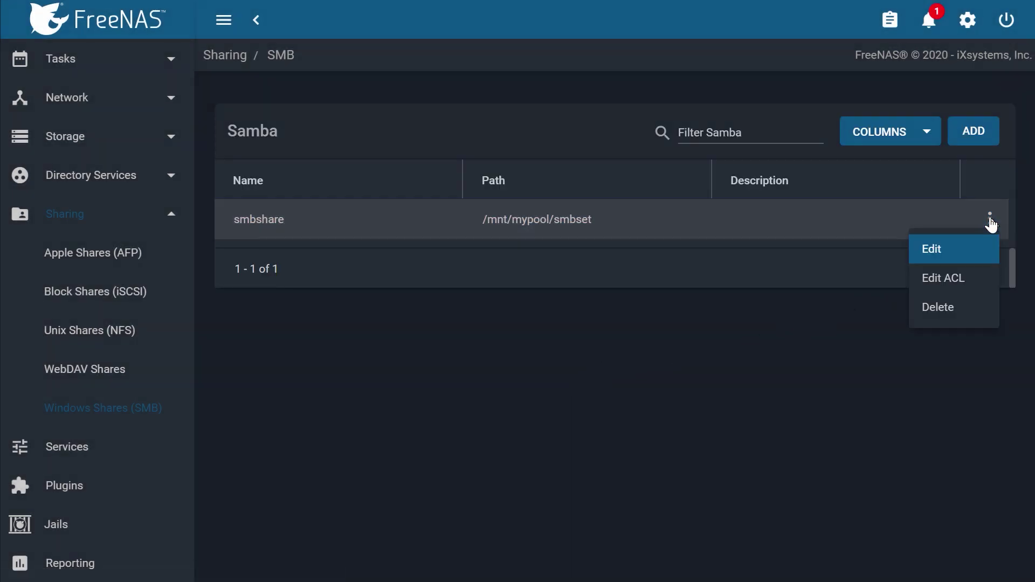
pyautogui.click(952, 285)
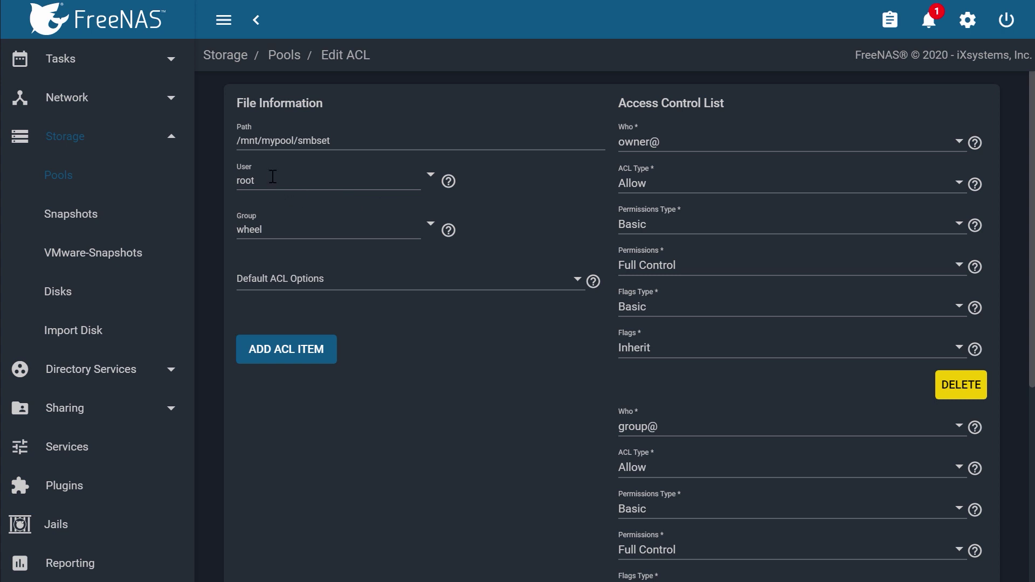
pyautogui.click(280, 353)
pyautogui.scroll(-10, 689, 318)
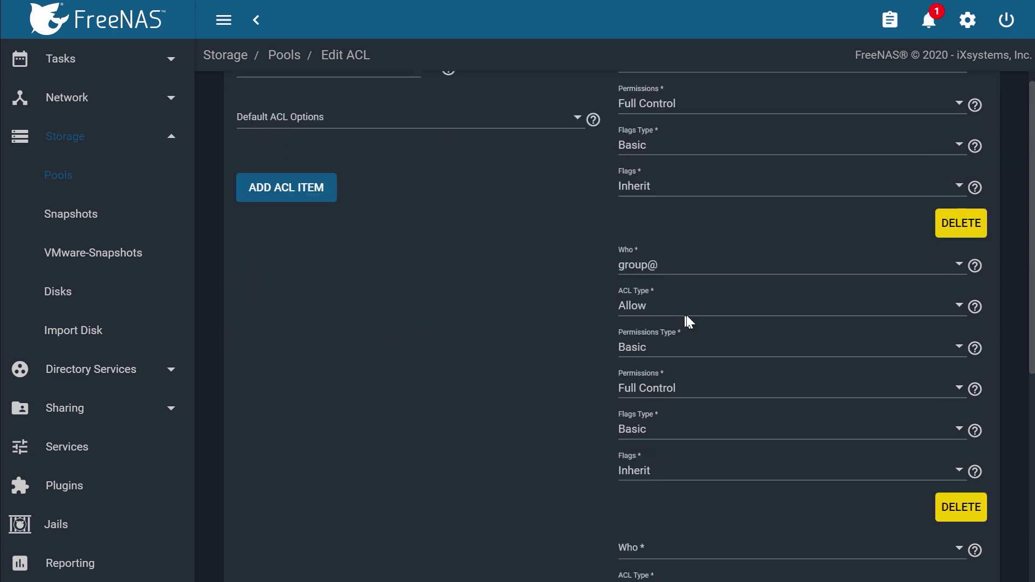
pyautogui.scroll(2, 700, 259)
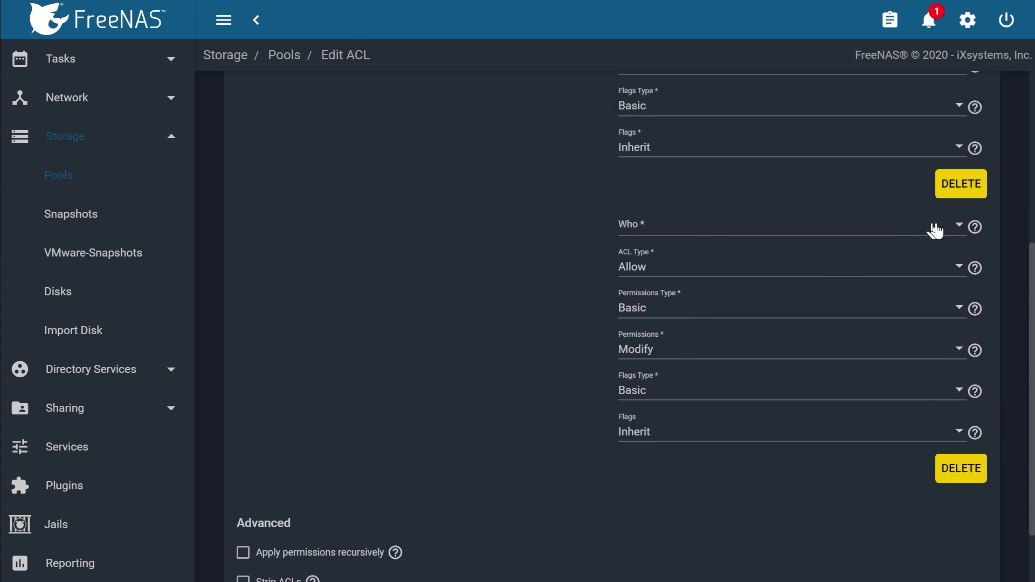
# Set the new ACL entry to User officeuser with Full Control permissions
pyautogui.click(958, 227)
pyautogui.click(723, 238)
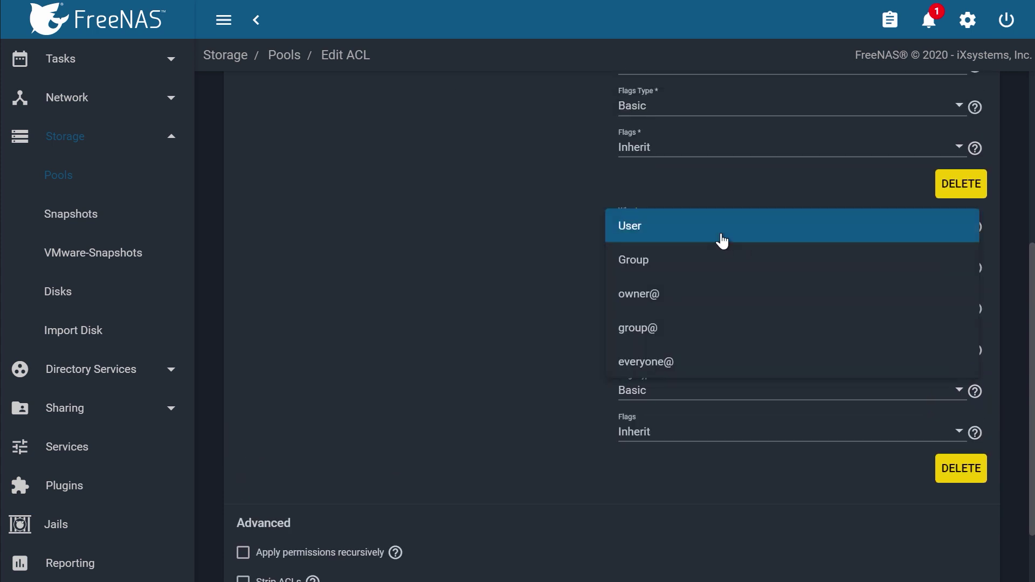
pyautogui.click(811, 263)
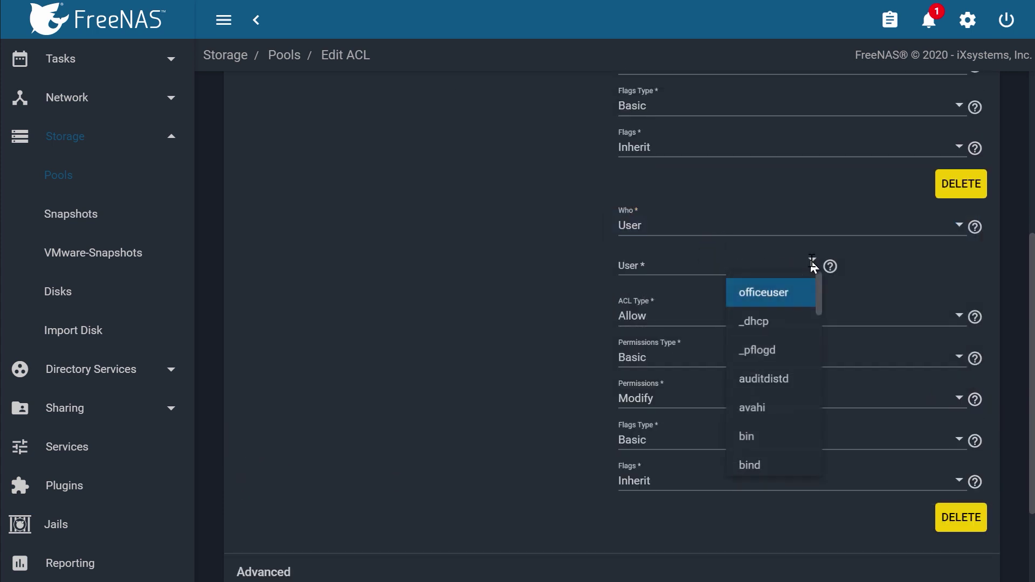
pyautogui.click(769, 296)
pyautogui.scroll(3, 530, 357)
pyautogui.scroll(-4, 585, 286)
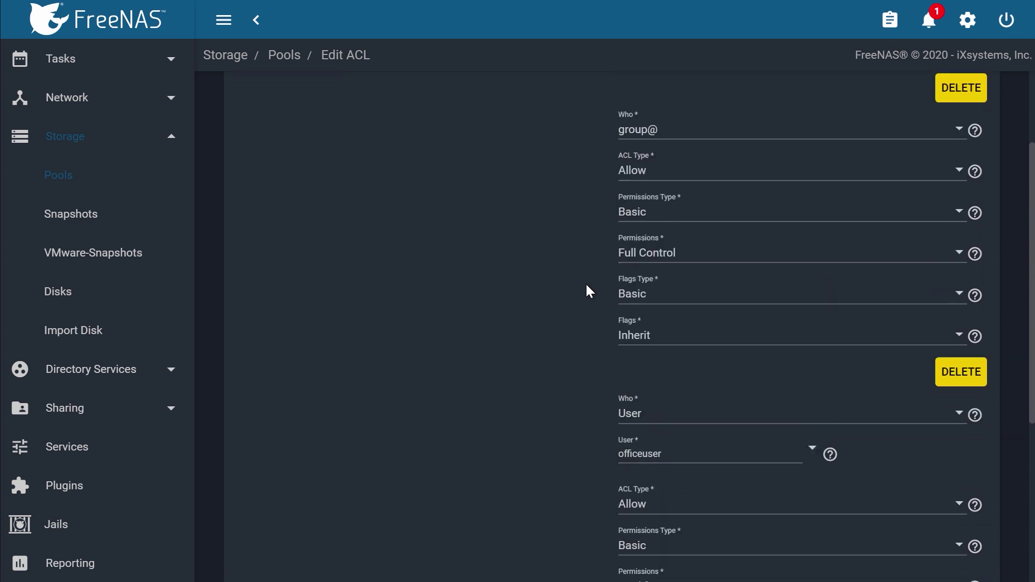
pyautogui.click(653, 398)
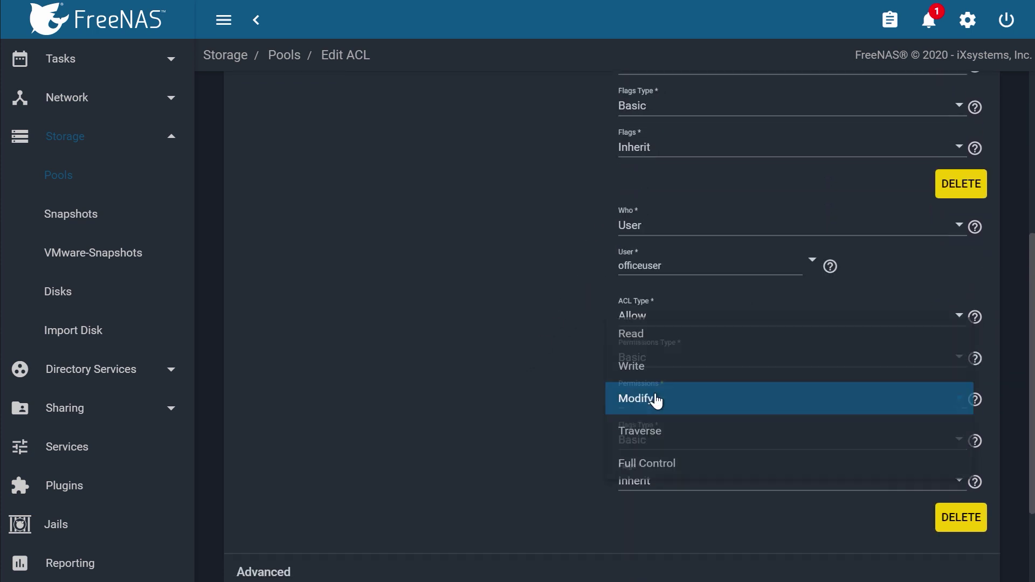
pyautogui.click(629, 465)
pyautogui.scroll(3, 302, 324)
pyautogui.scroll(5, 303, 324)
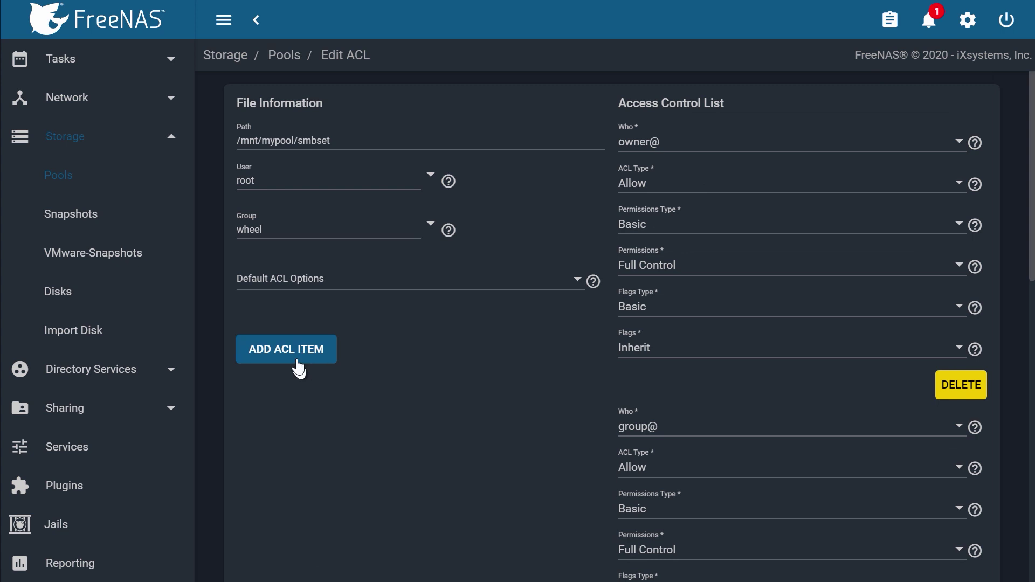
# Set the last ACL entry to Group officegroup with Full Control permissions
pyautogui.scroll(-4, 597, 324)
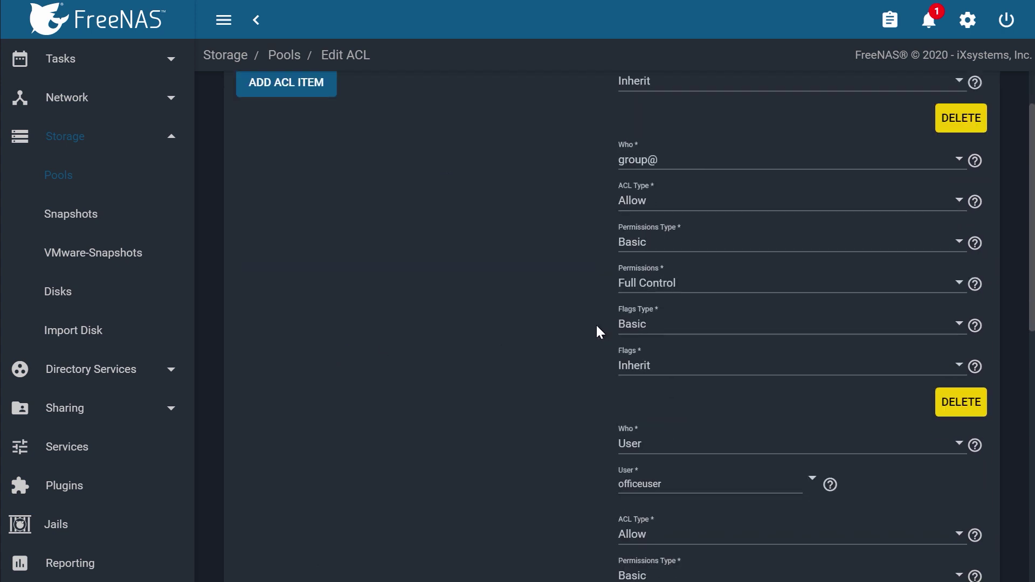
pyautogui.scroll(-10, 596, 324)
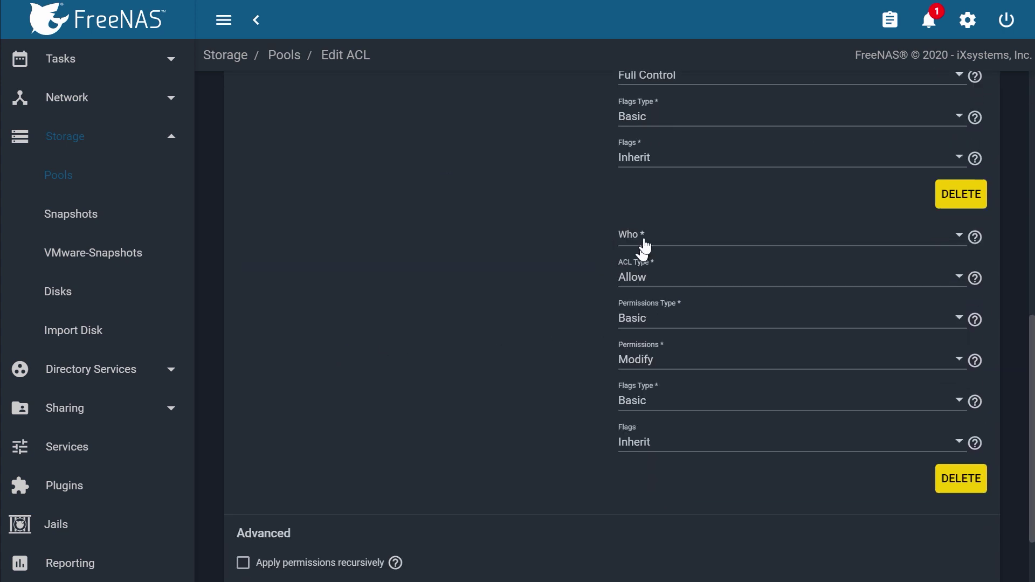
pyautogui.click(645, 247)
pyautogui.click(656, 268)
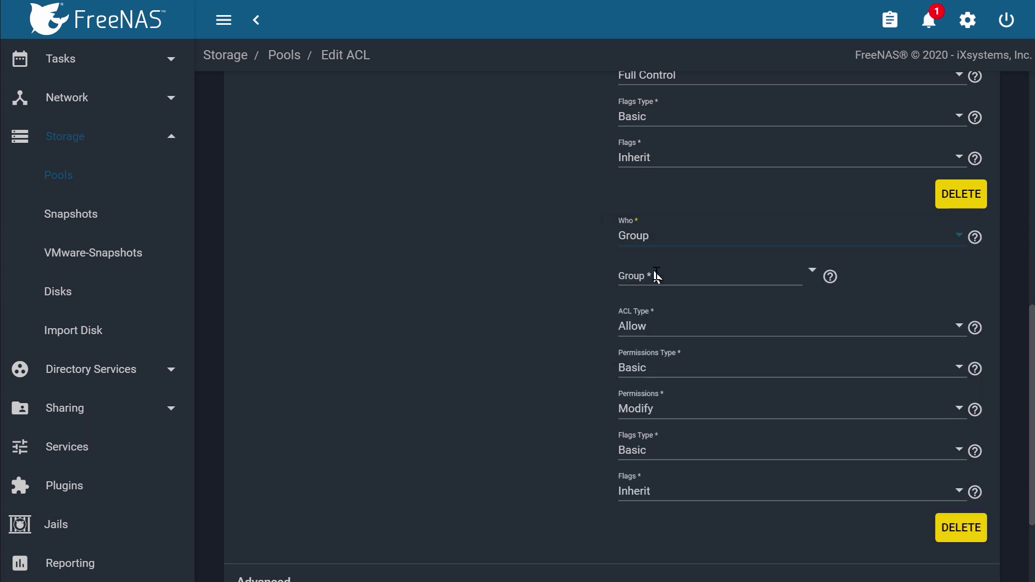
pyautogui.click(677, 275)
pyautogui.click(812, 270)
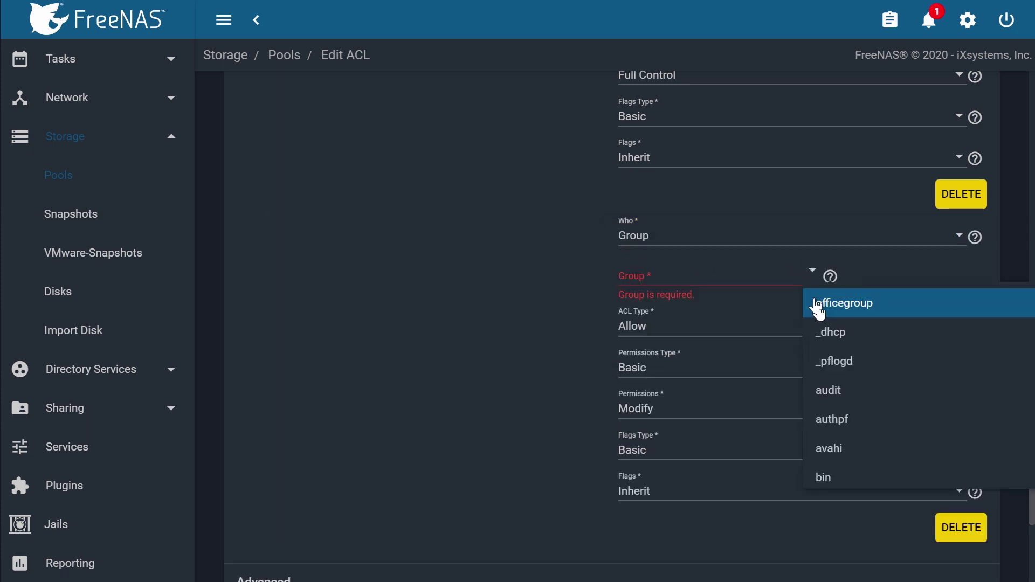
pyautogui.click(818, 307)
pyautogui.scroll(-2, 528, 312)
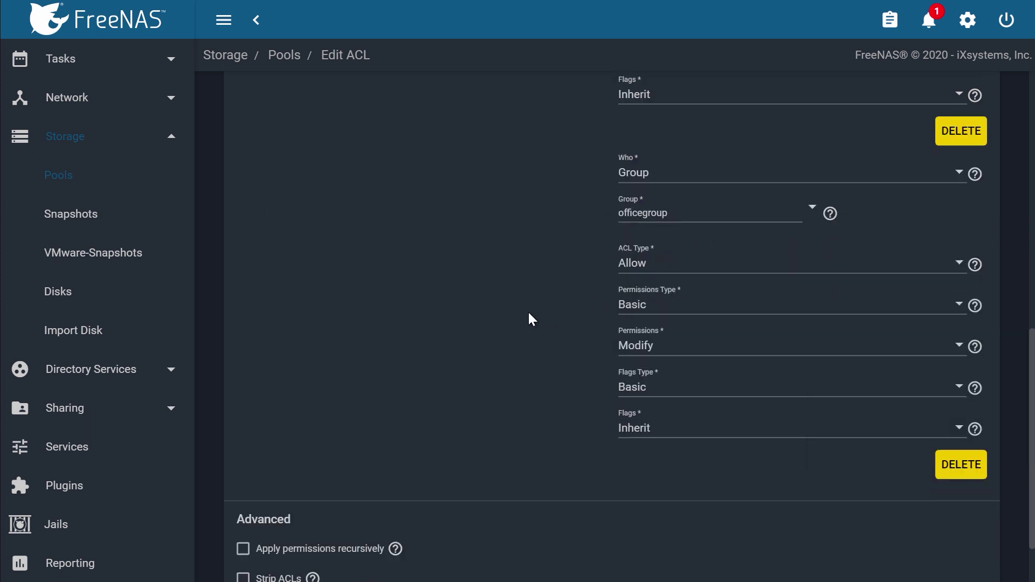
pyautogui.click(644, 328)
pyautogui.click(653, 395)
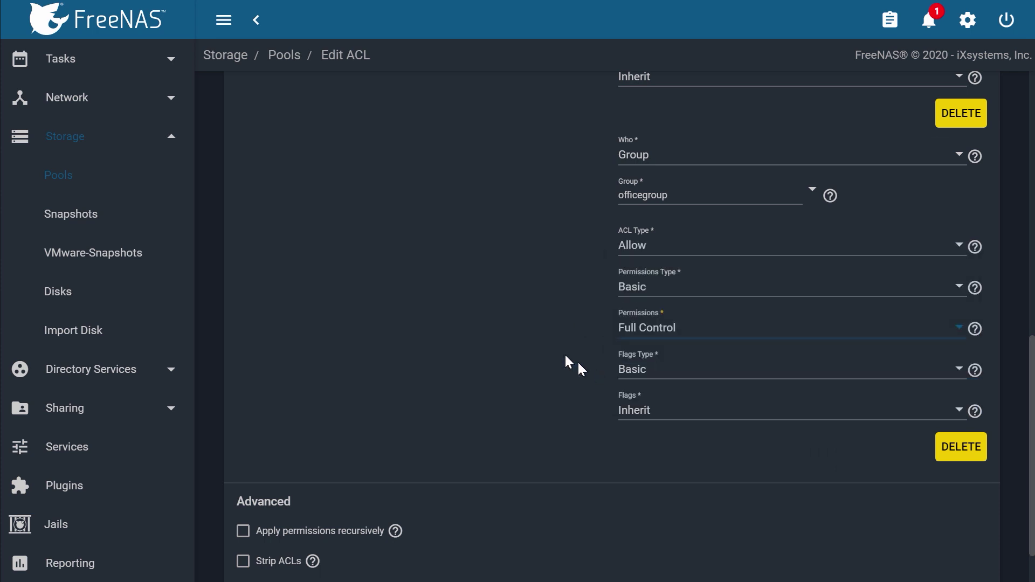
# Review the ACL entries and save smbset's access control list
pyautogui.scroll(6, 535, 338)
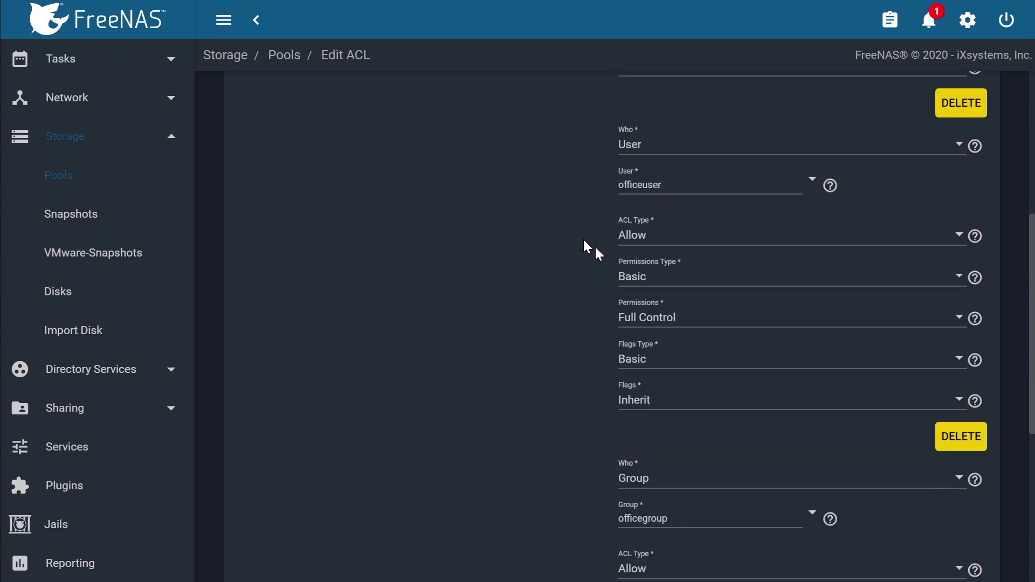
pyautogui.scroll(-5, 610, 372)
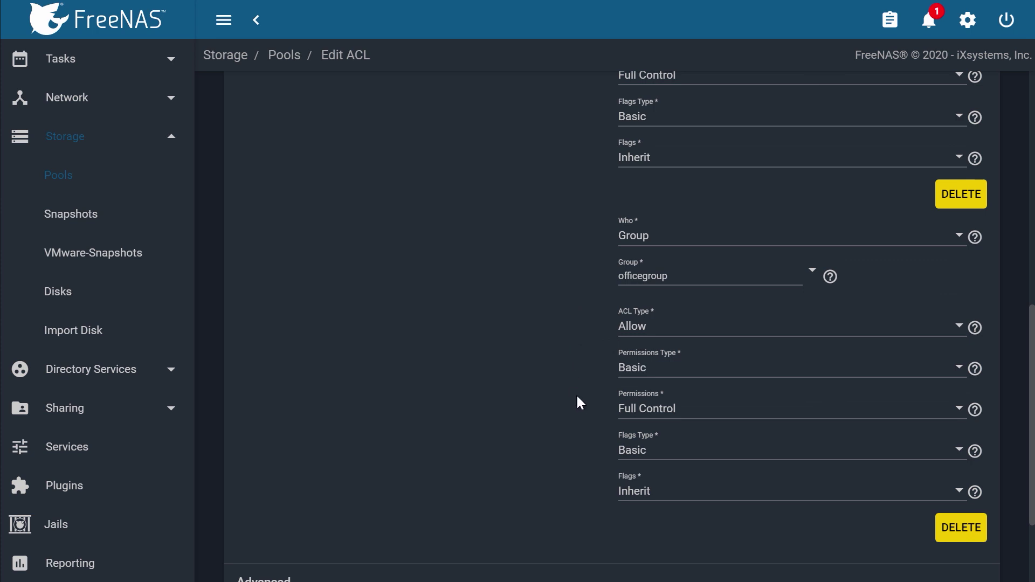
pyautogui.scroll(5, 581, 399)
pyautogui.scroll(5, 581, 399)
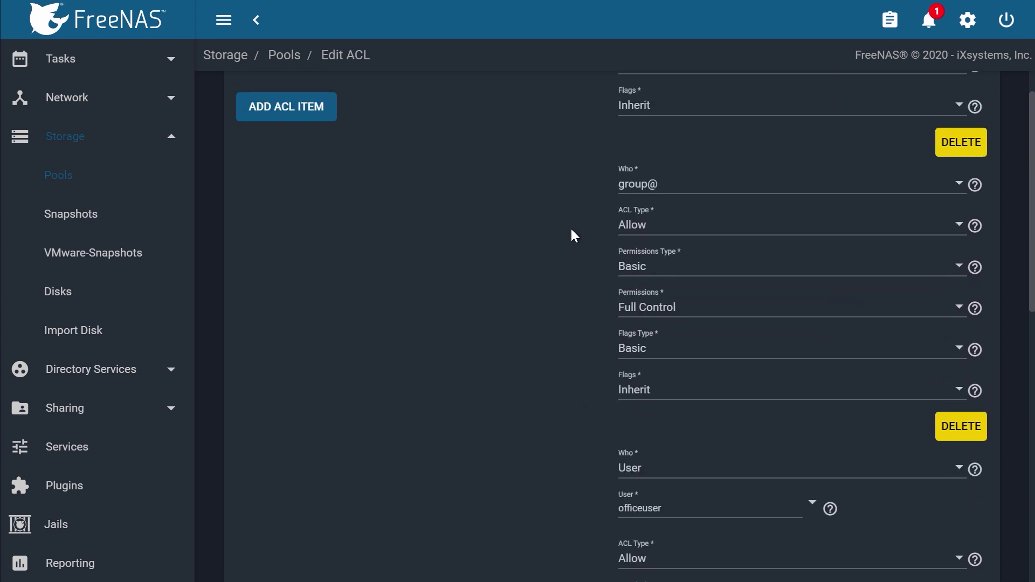
pyautogui.scroll(-8, 571, 228)
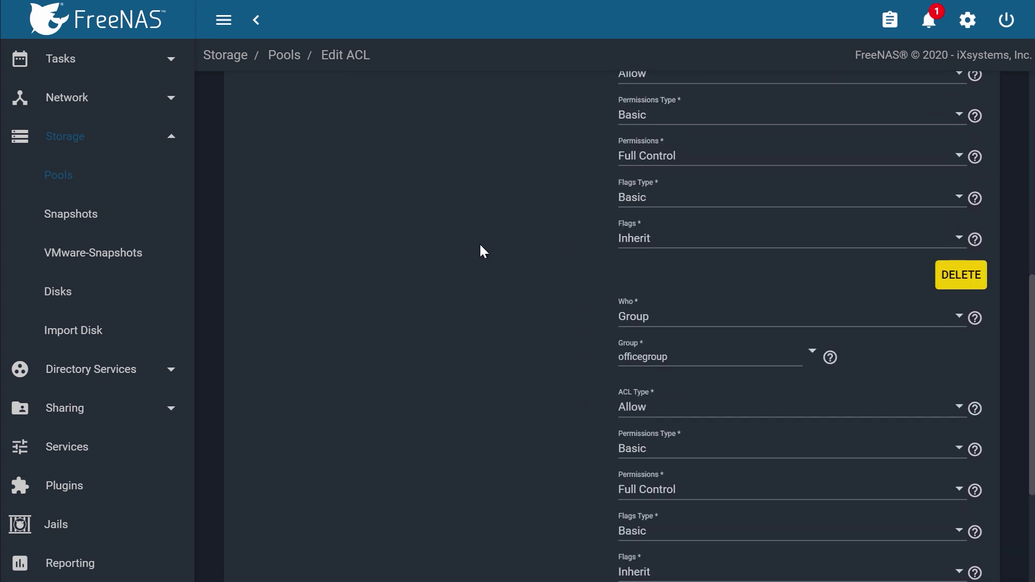
pyautogui.scroll(-4, 480, 245)
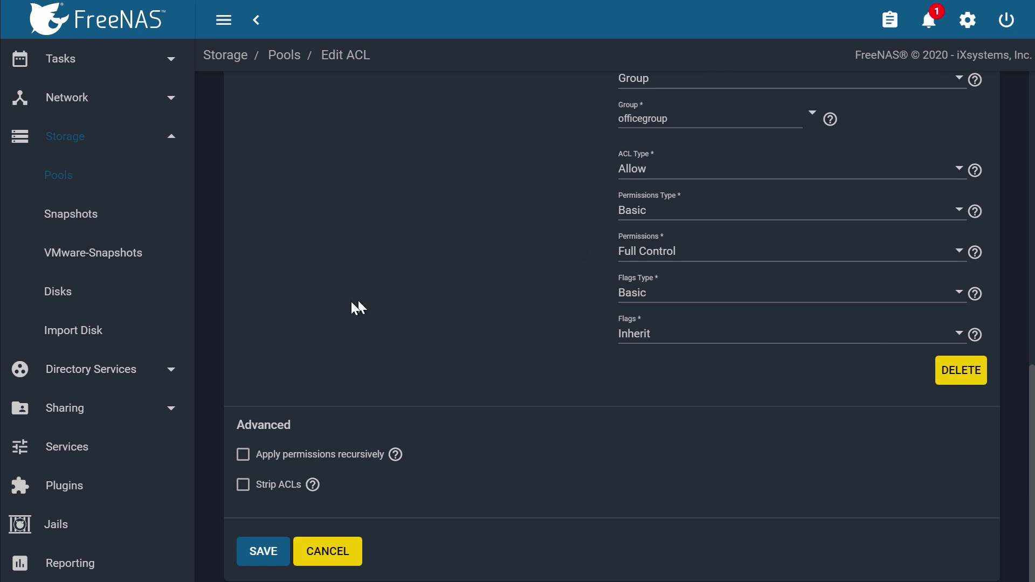
pyautogui.click(249, 541)
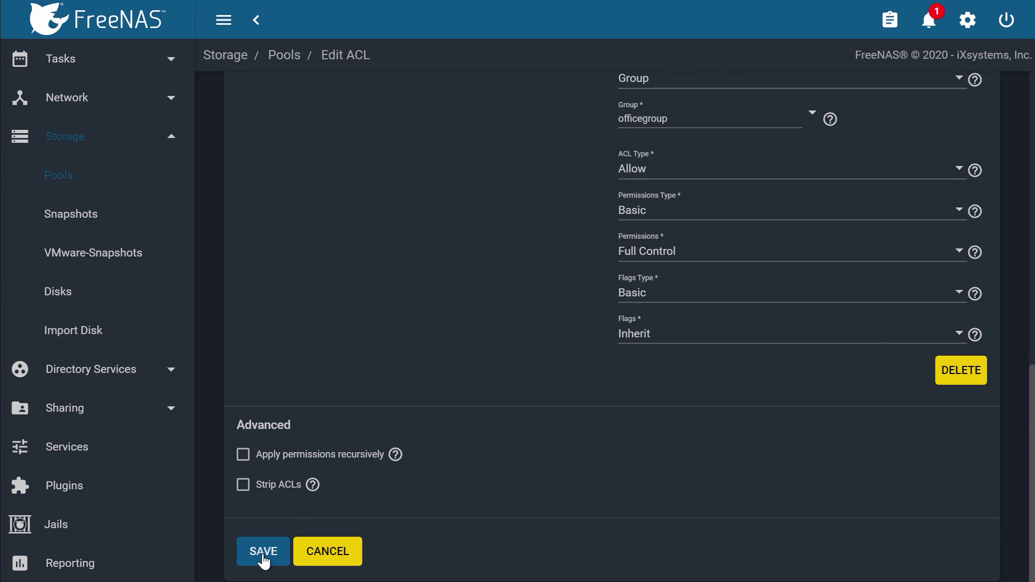